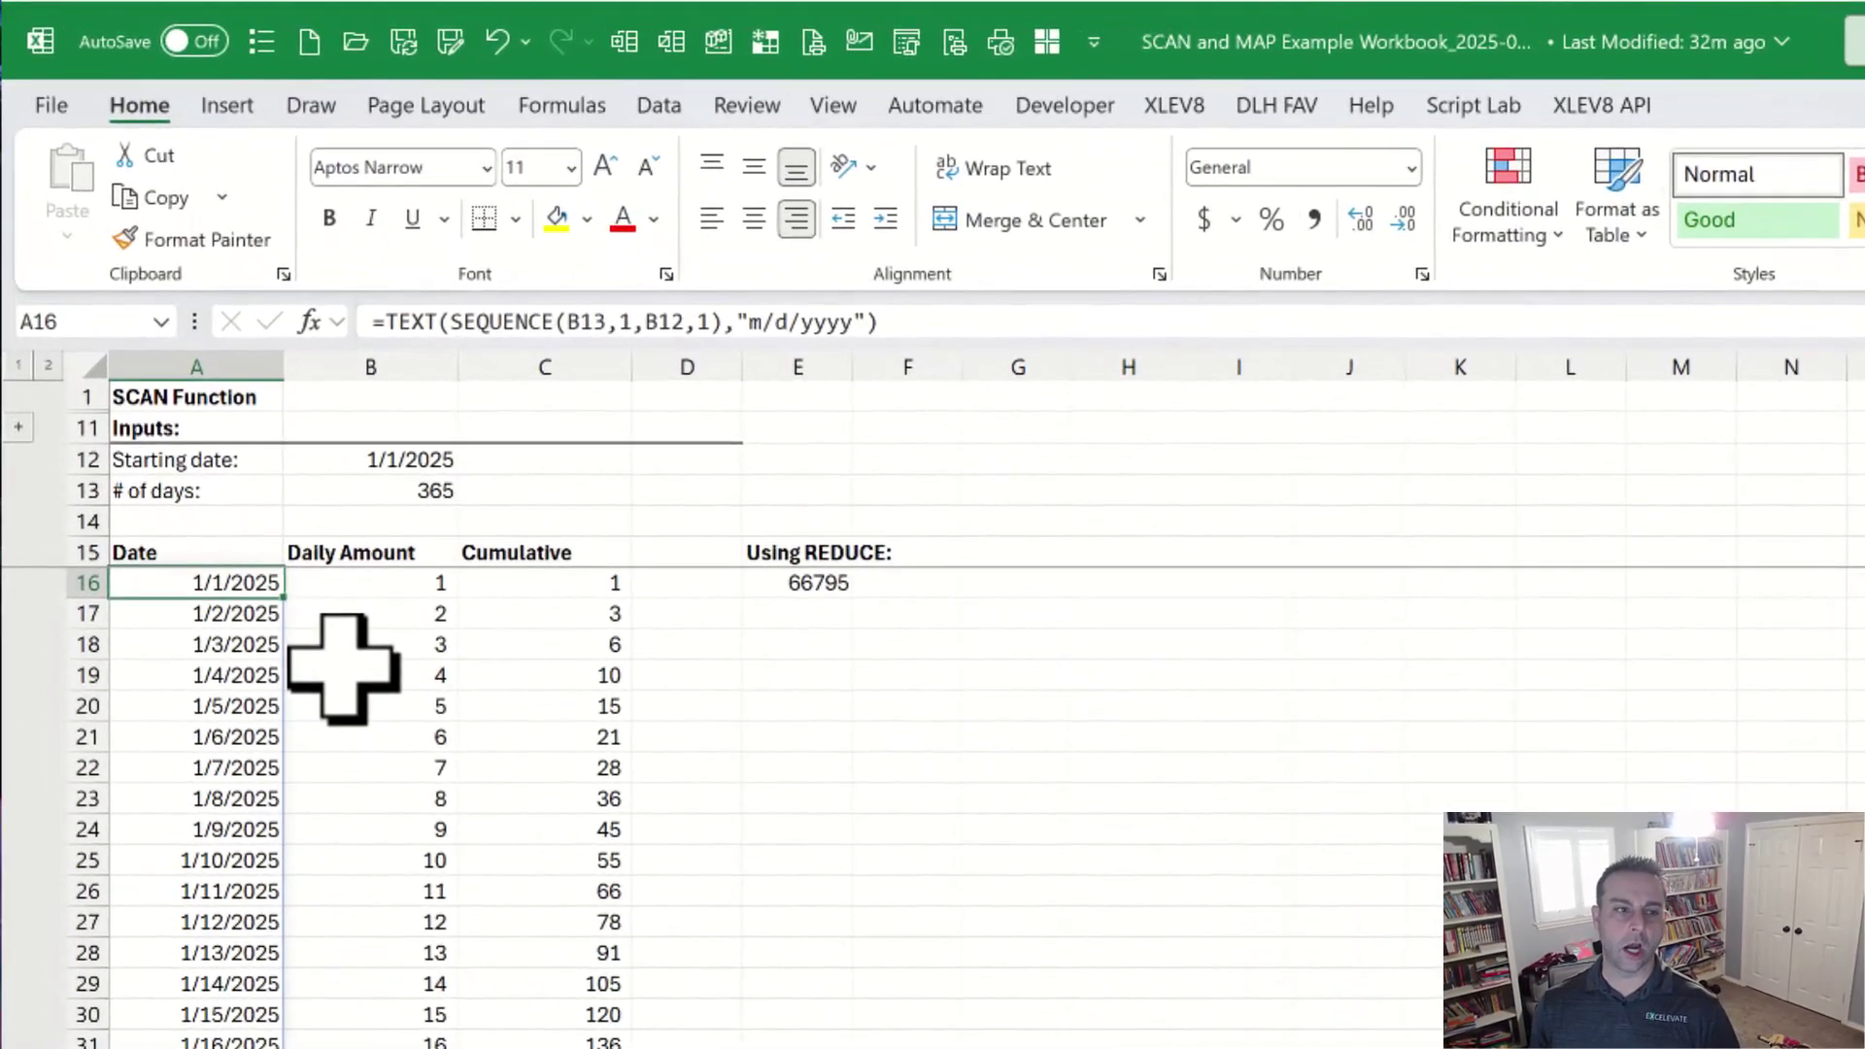
Step through the first dates, then inspect the Daily Amount formula in B16 and the SCAN formula in C16
{"action": "key", "text": "Down"}
{"action": "key", "text": "Down"}
{"action": "key", "text": "Down"}
{"action": "key", "text": "Up"}
{"action": "key", "text": "Up"}
{"action": "key", "text": "Up"}
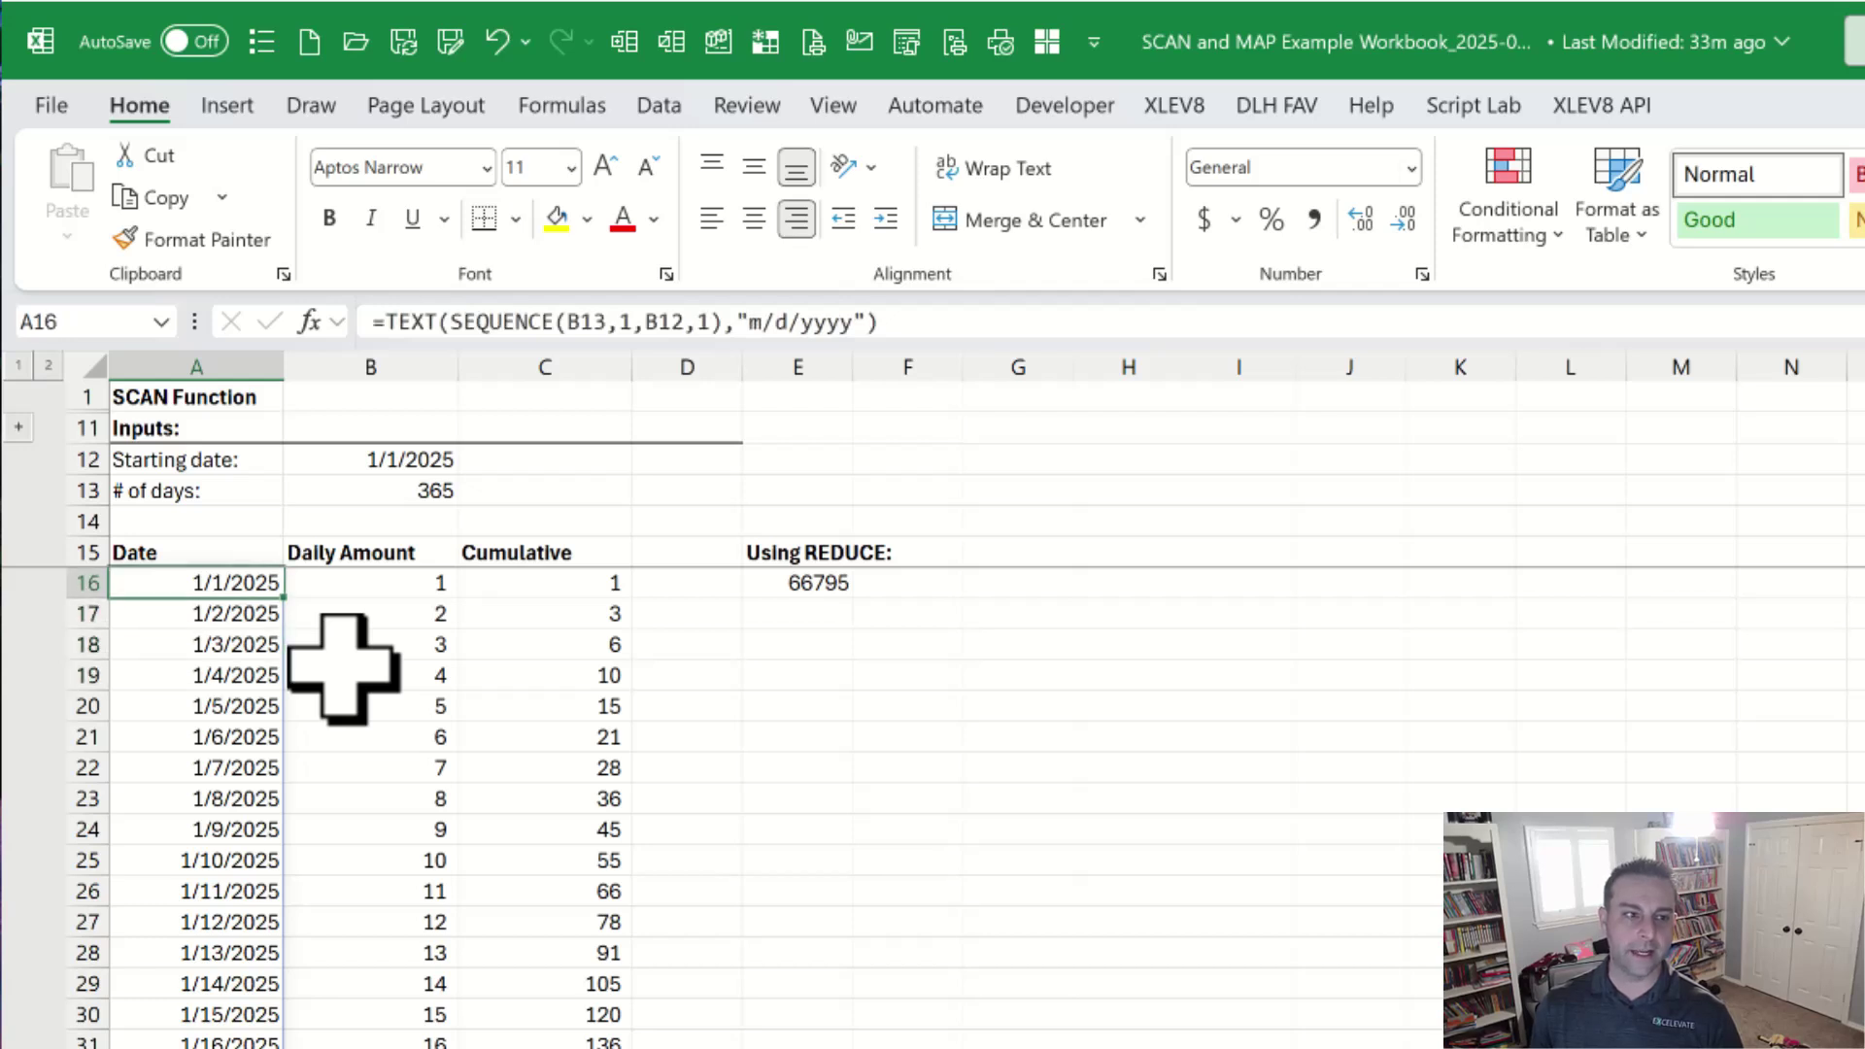
{"action": "key", "text": "Right"}
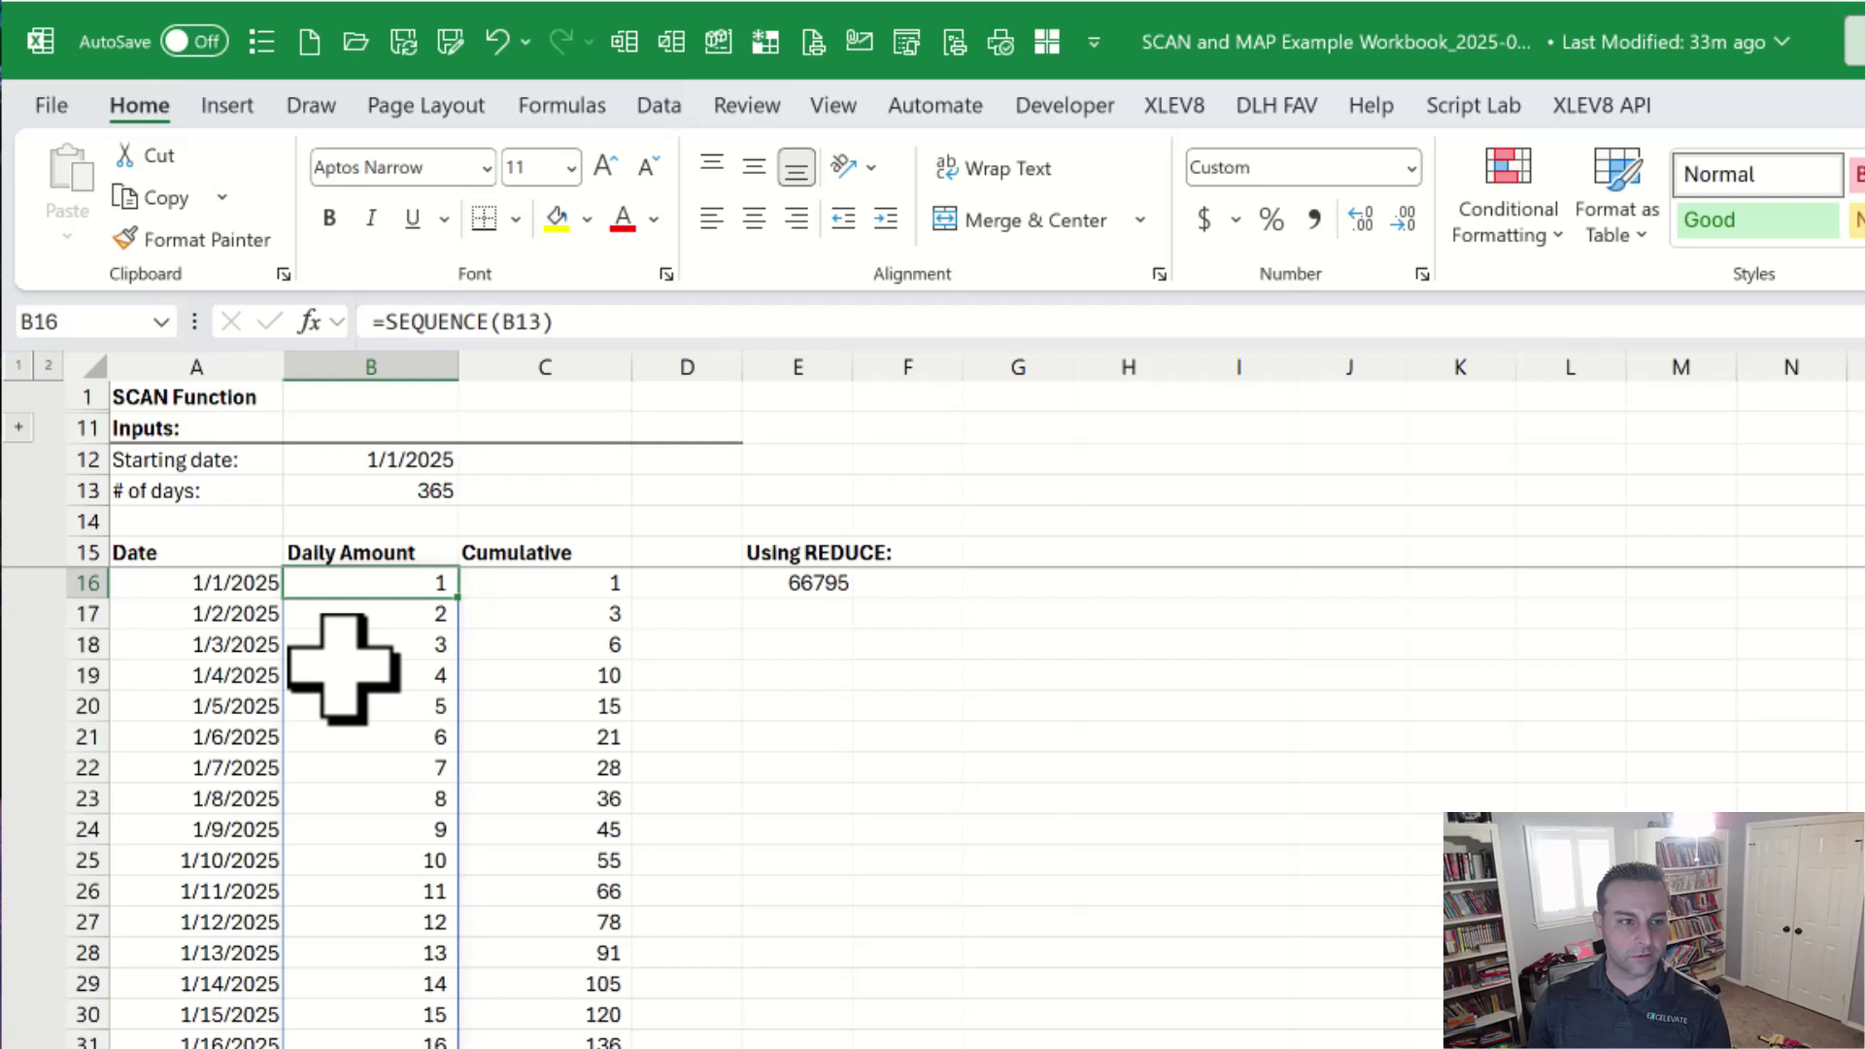
{"action": "key", "text": "Right"}
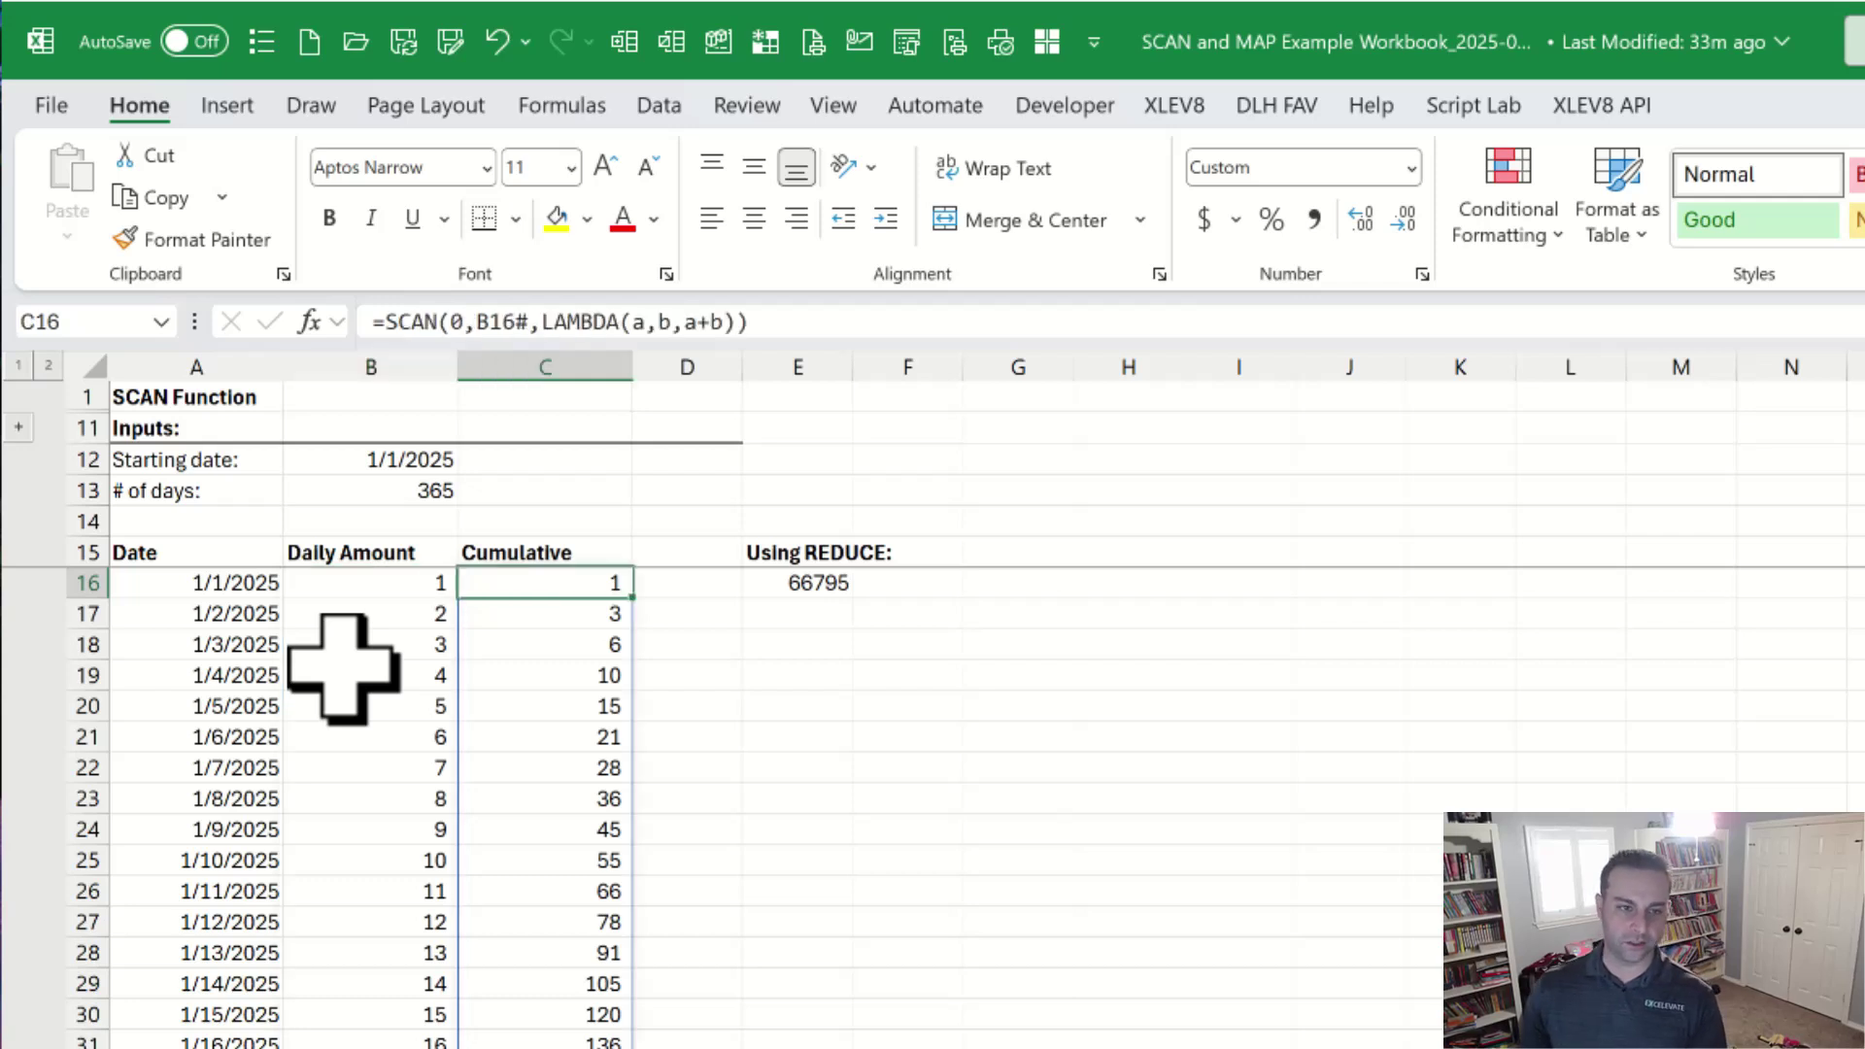
Set the number of days in B13 to 365 and clear the stray value from B14
{"action": "left_click", "coordinate": [358, 492]}
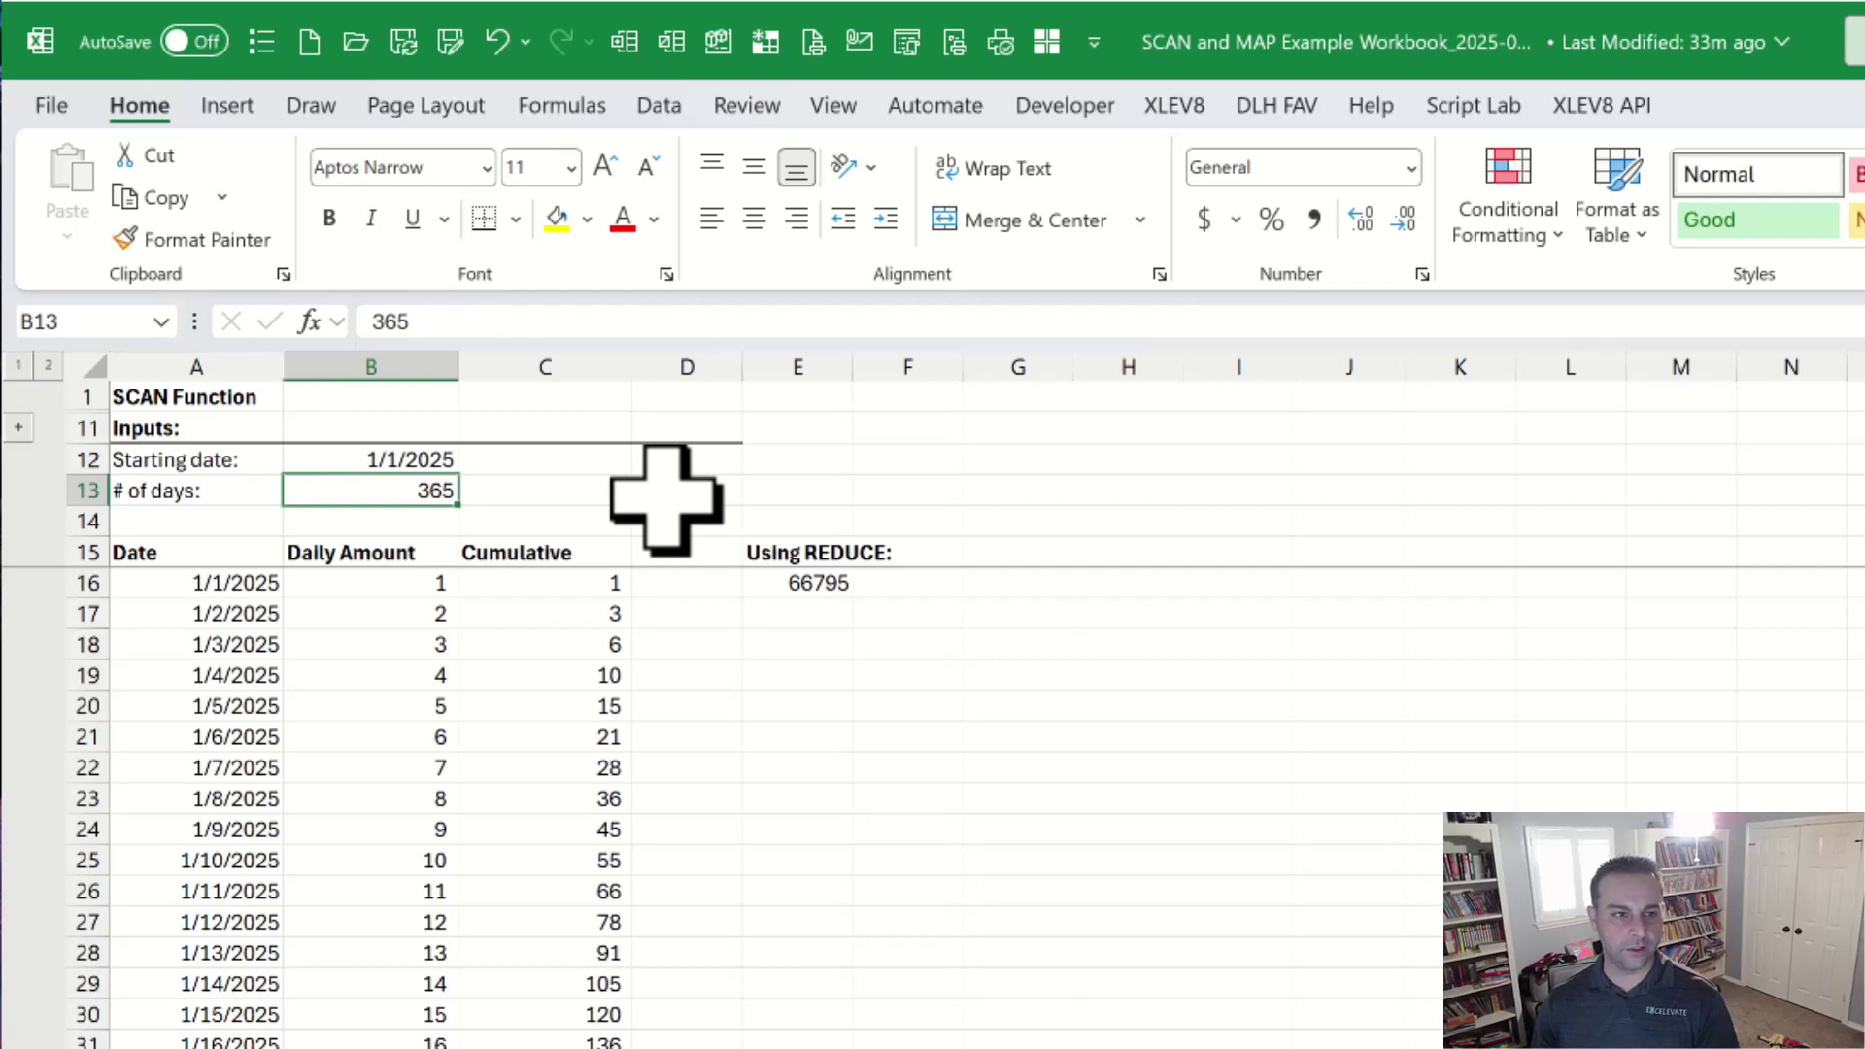
{"action": "type", "text": "5"}
{"action": "key", "text": "Return"}
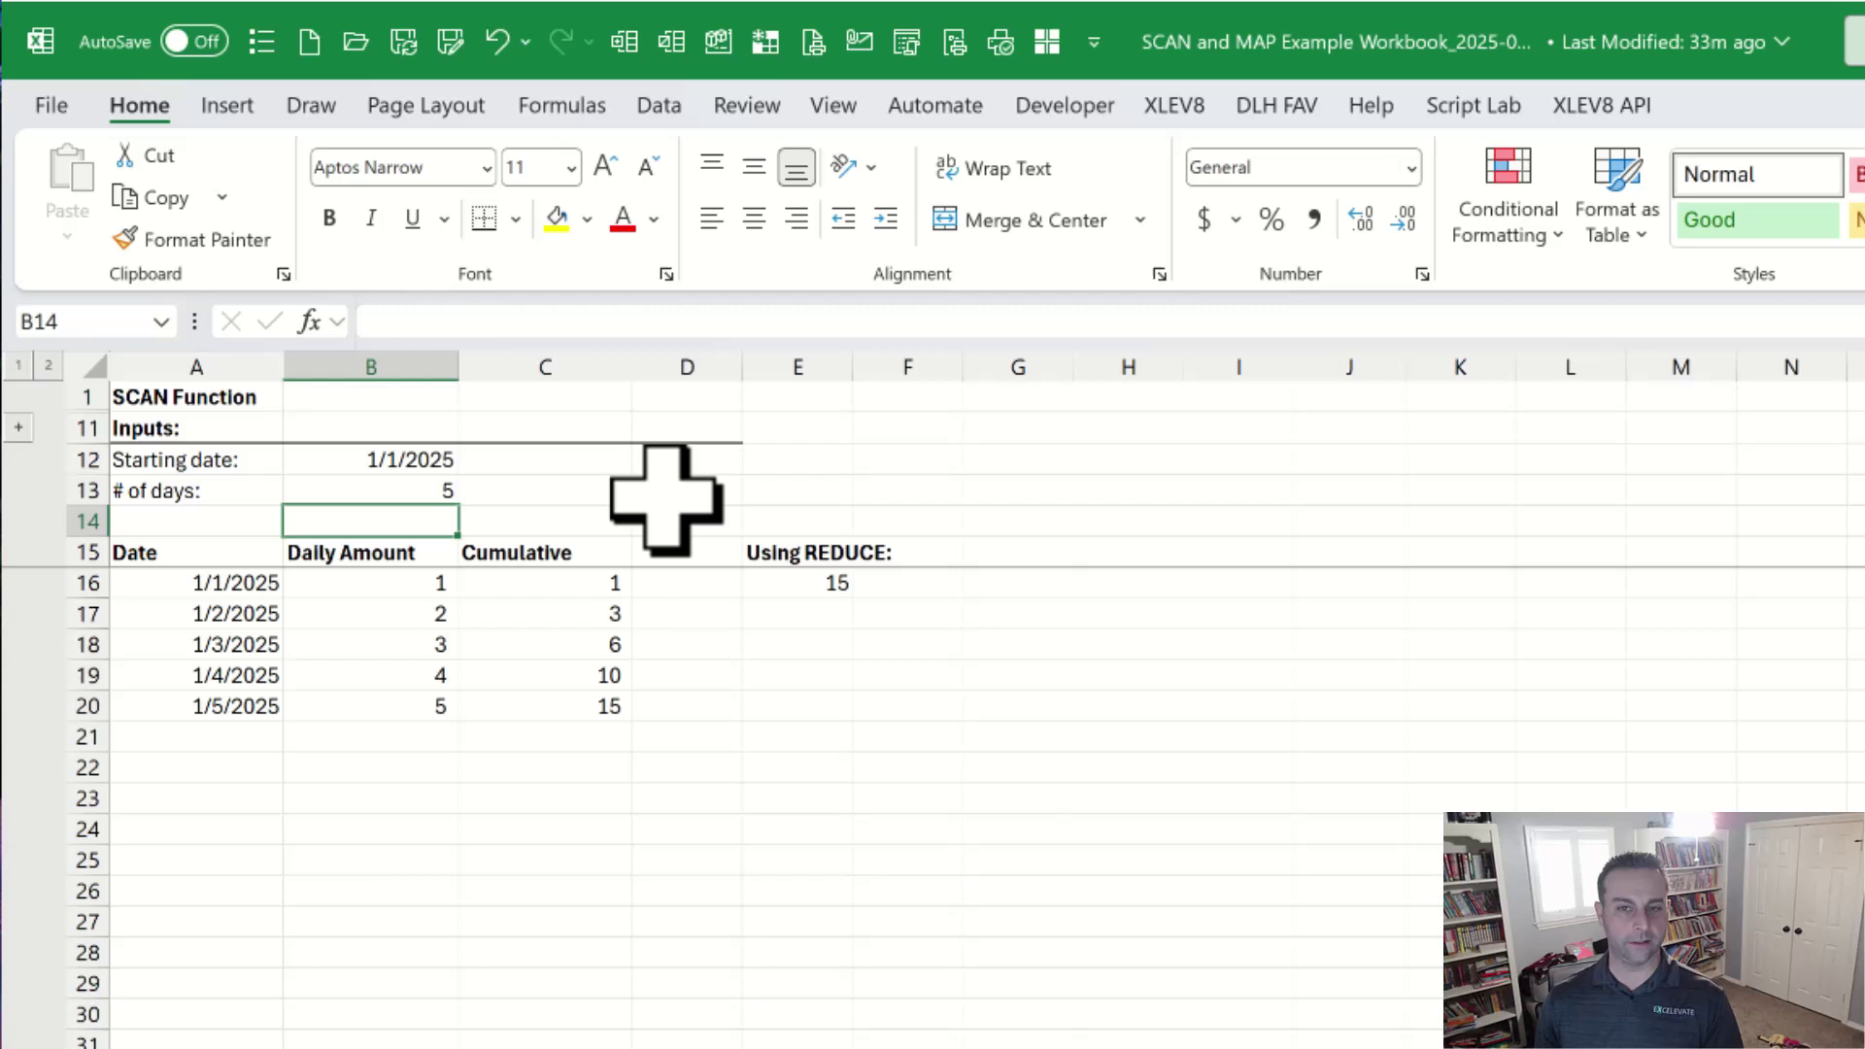
{"action": "key", "text": "Up"}
{"action": "type", "text": "15"}
{"action": "key", "text": "Return"}
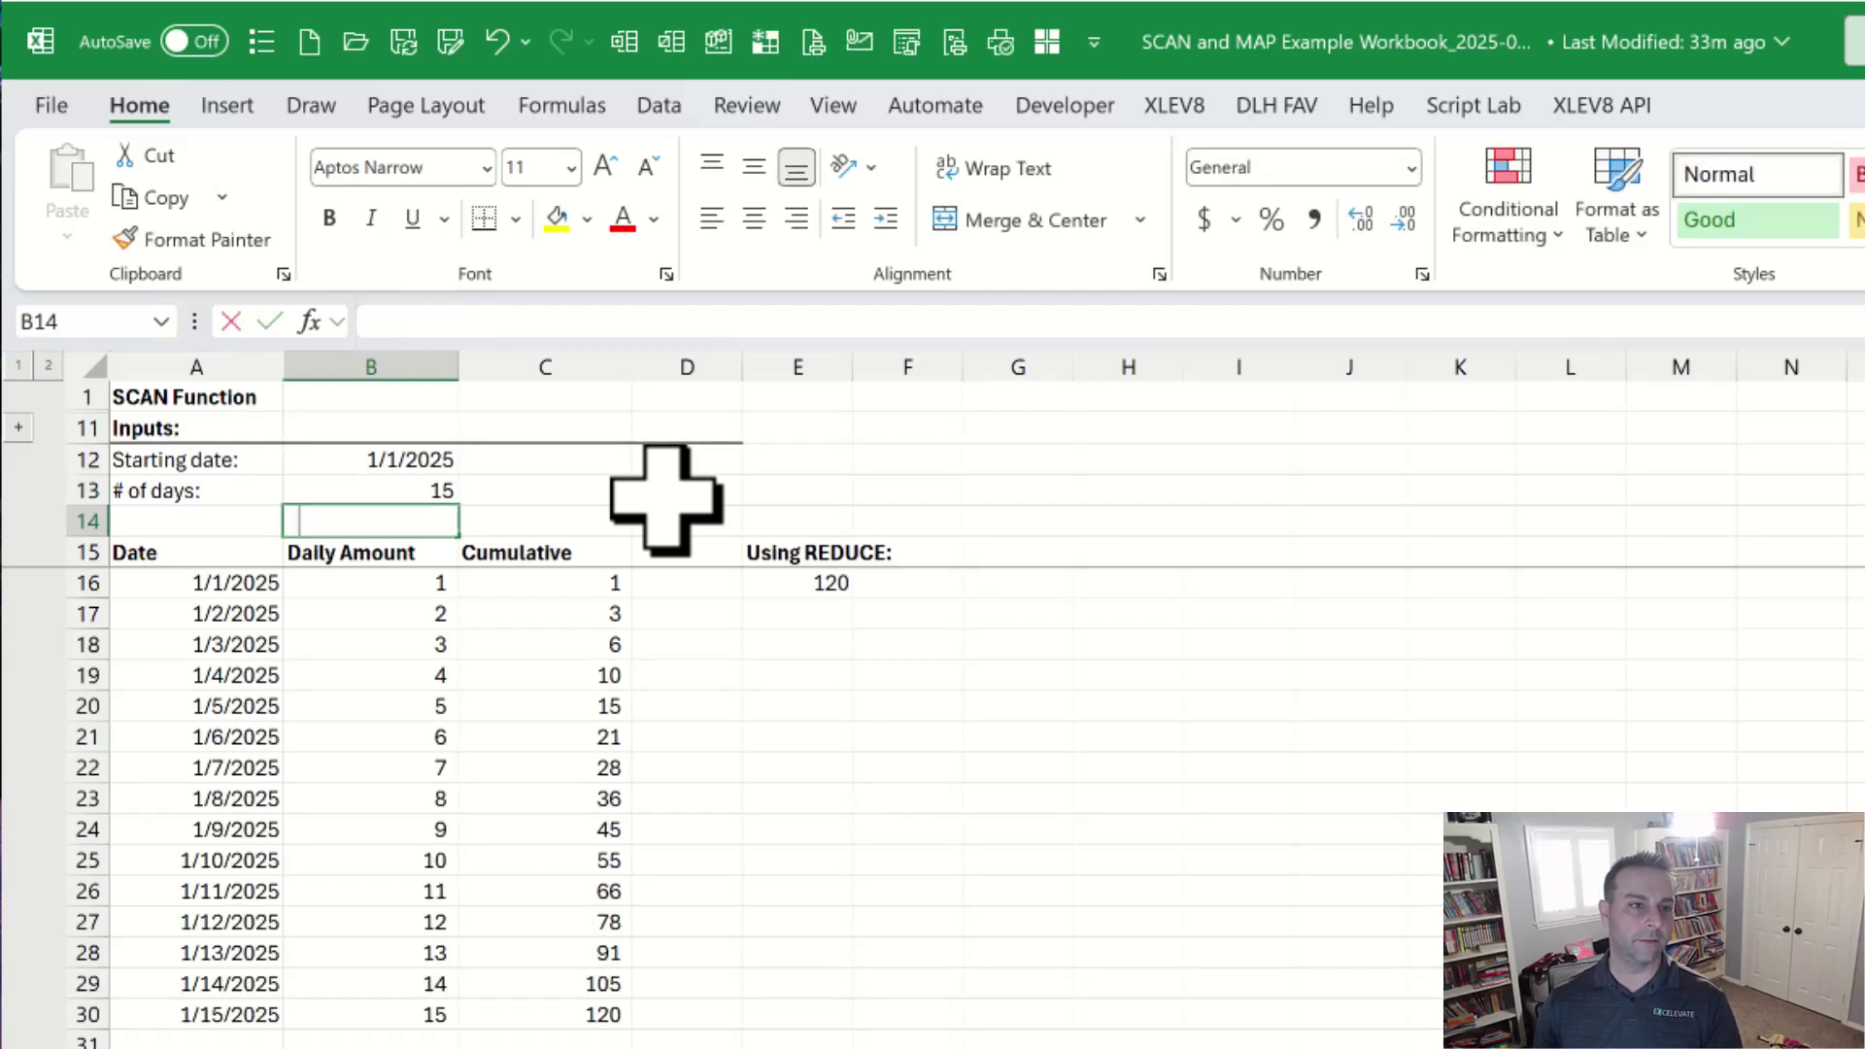
{"action": "type", "text": "365"}
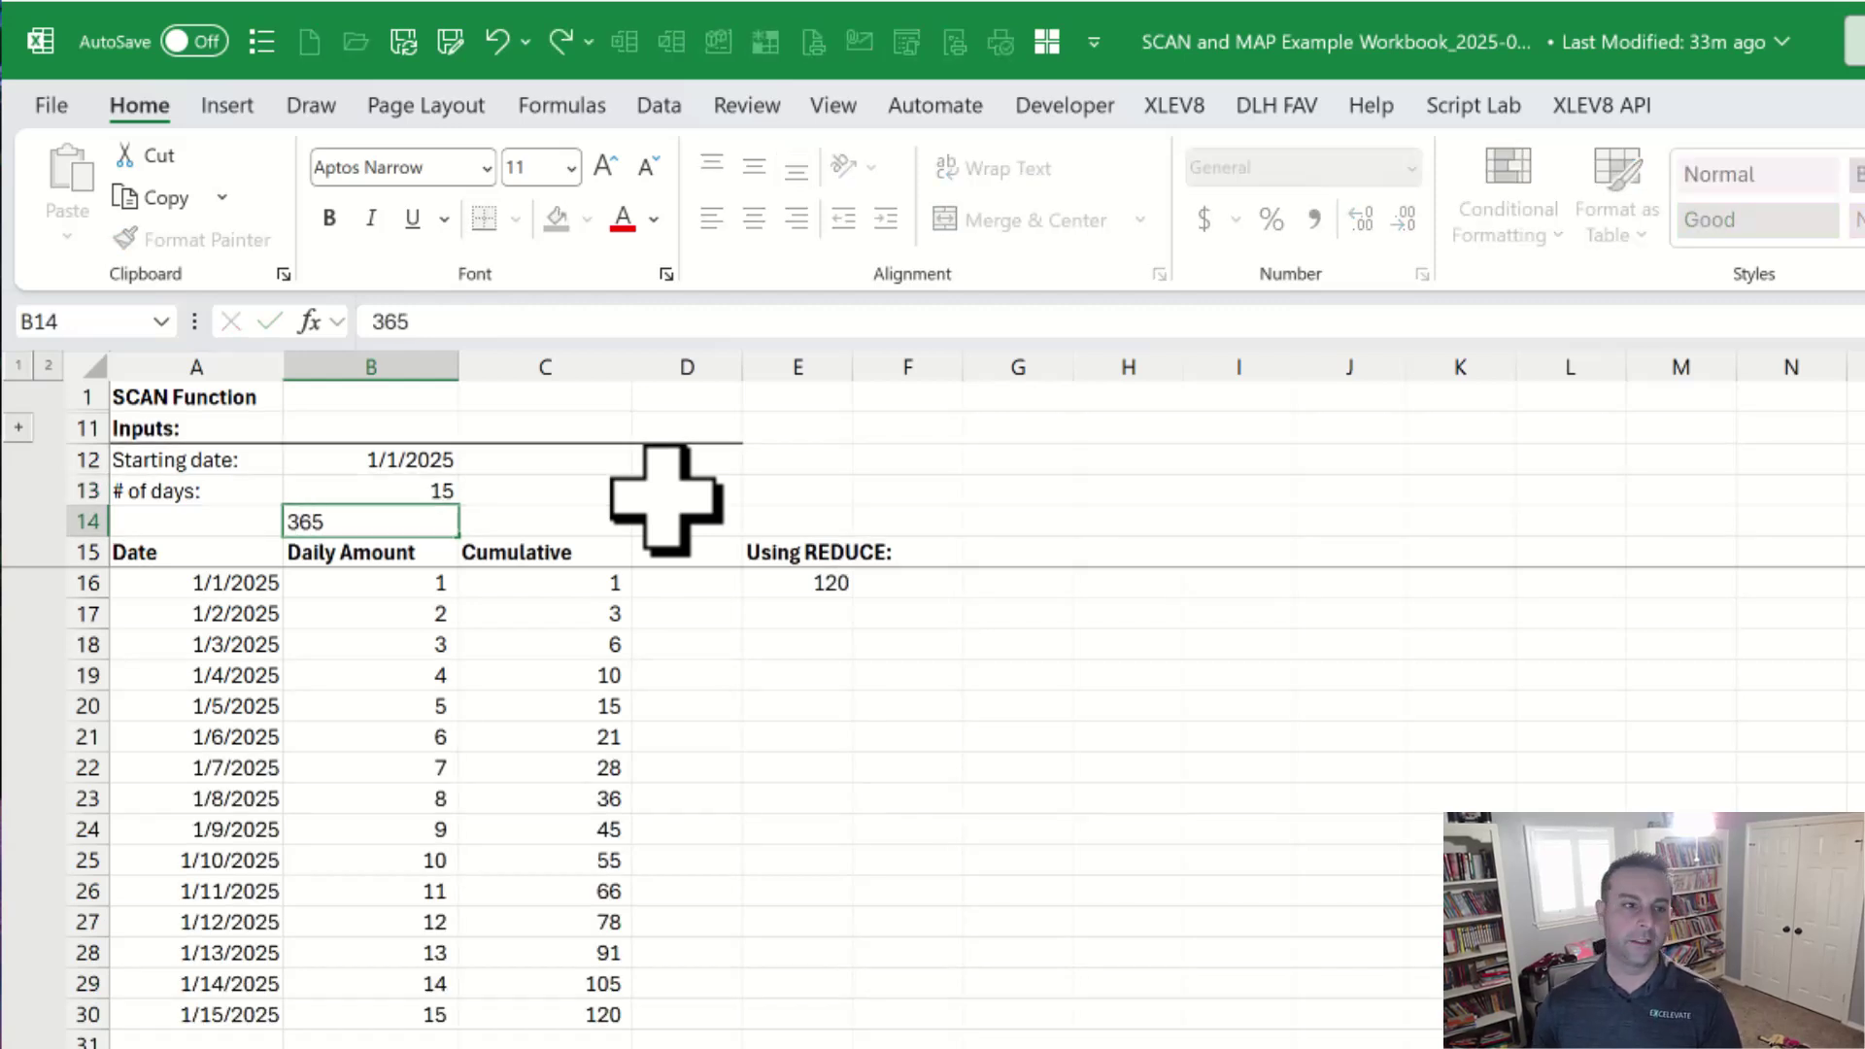
{"action": "key", "text": "Return"}
{"action": "key", "text": "Up"}
{"action": "key", "text": "Up"}
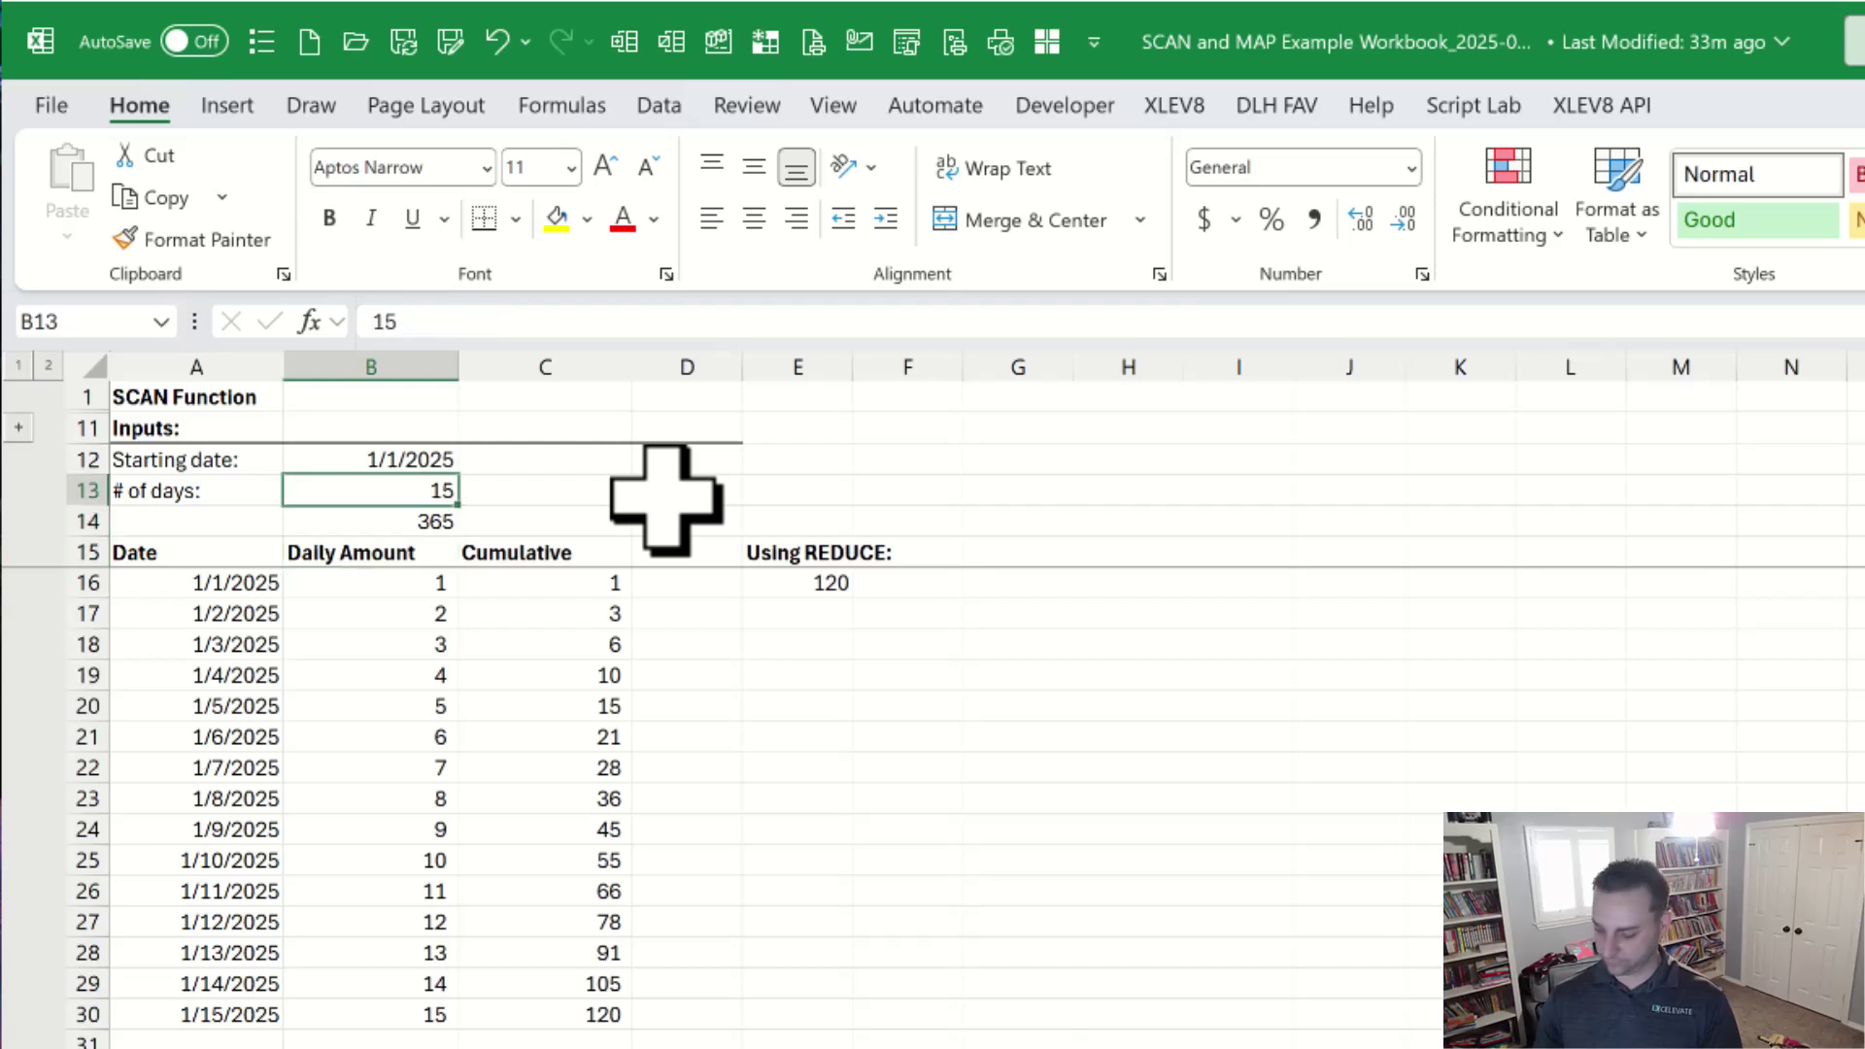
{"action": "type", "text": "365"}
{"action": "key", "text": "Return"}
{"action": "key", "text": "Delete"}
Step through the spilled Daily Amount and Cumulative rows, comparing the SEQUENCE and SCAN formulas
{"action": "key", "text": "Down"}
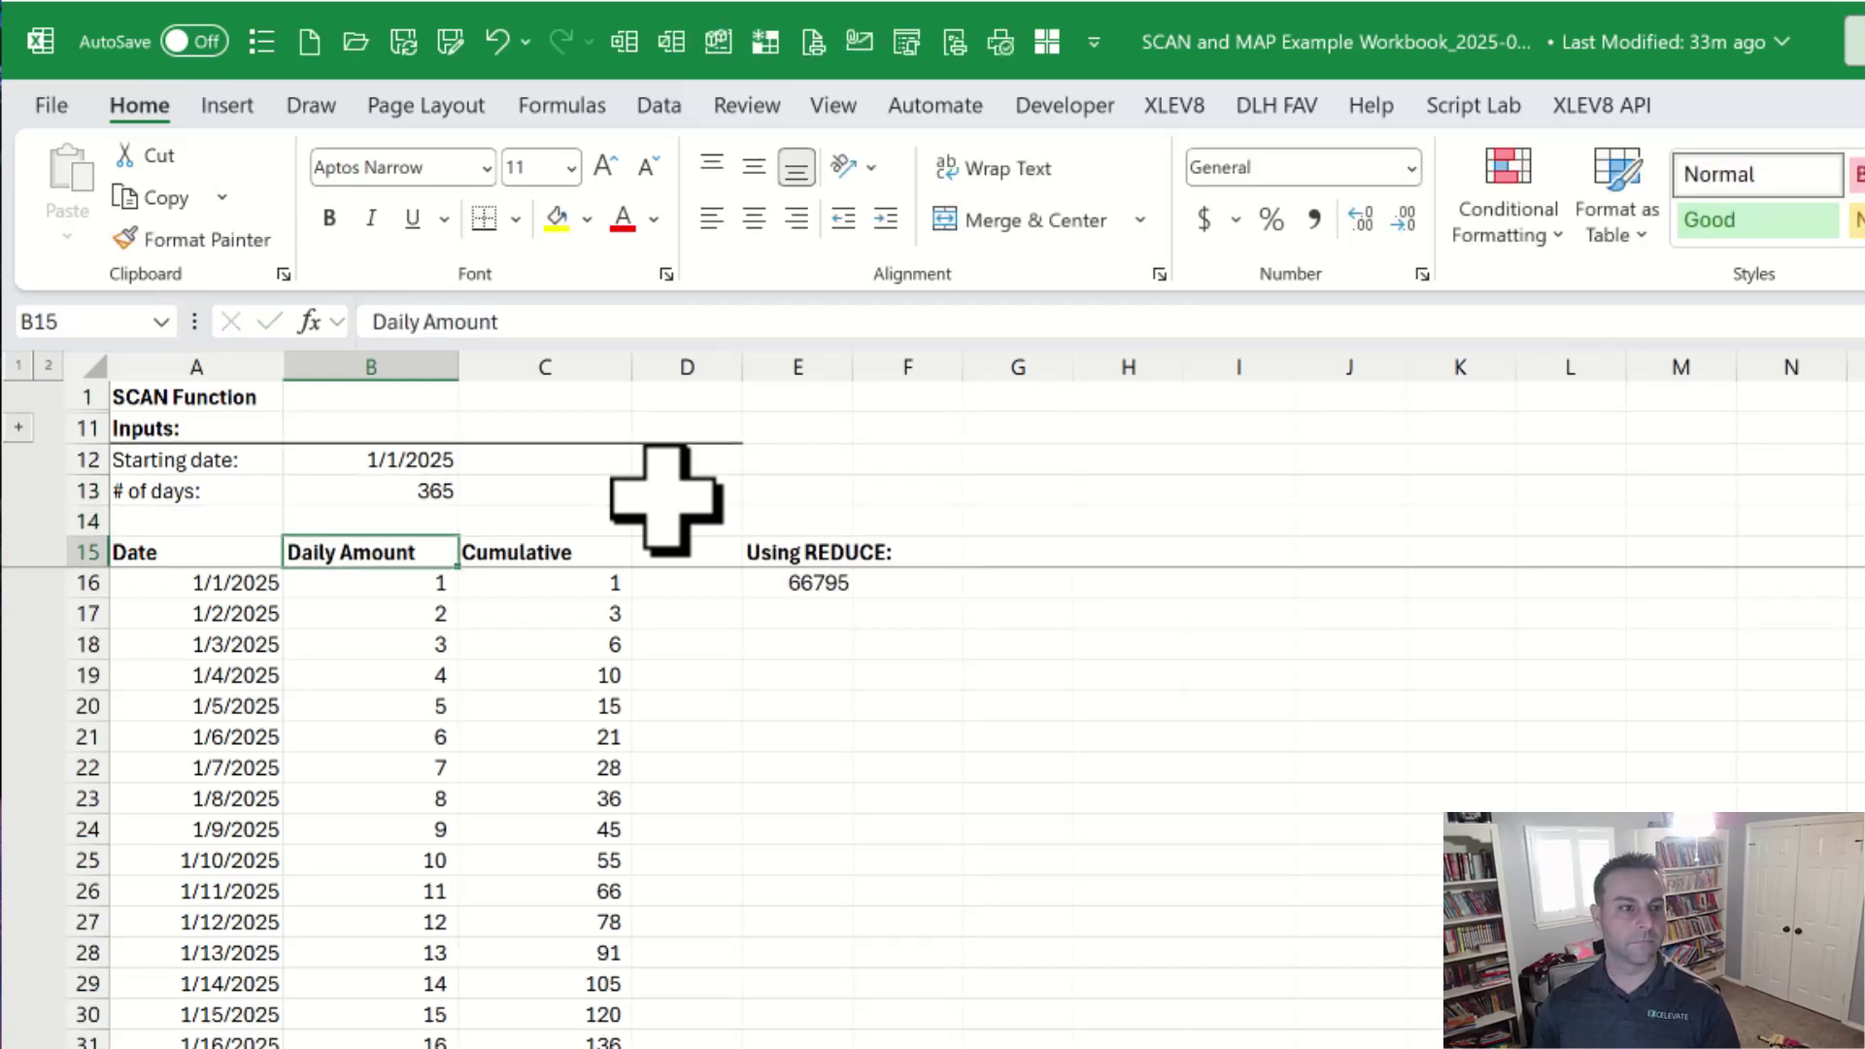
{"action": "left_click", "coordinate": [544, 589]}
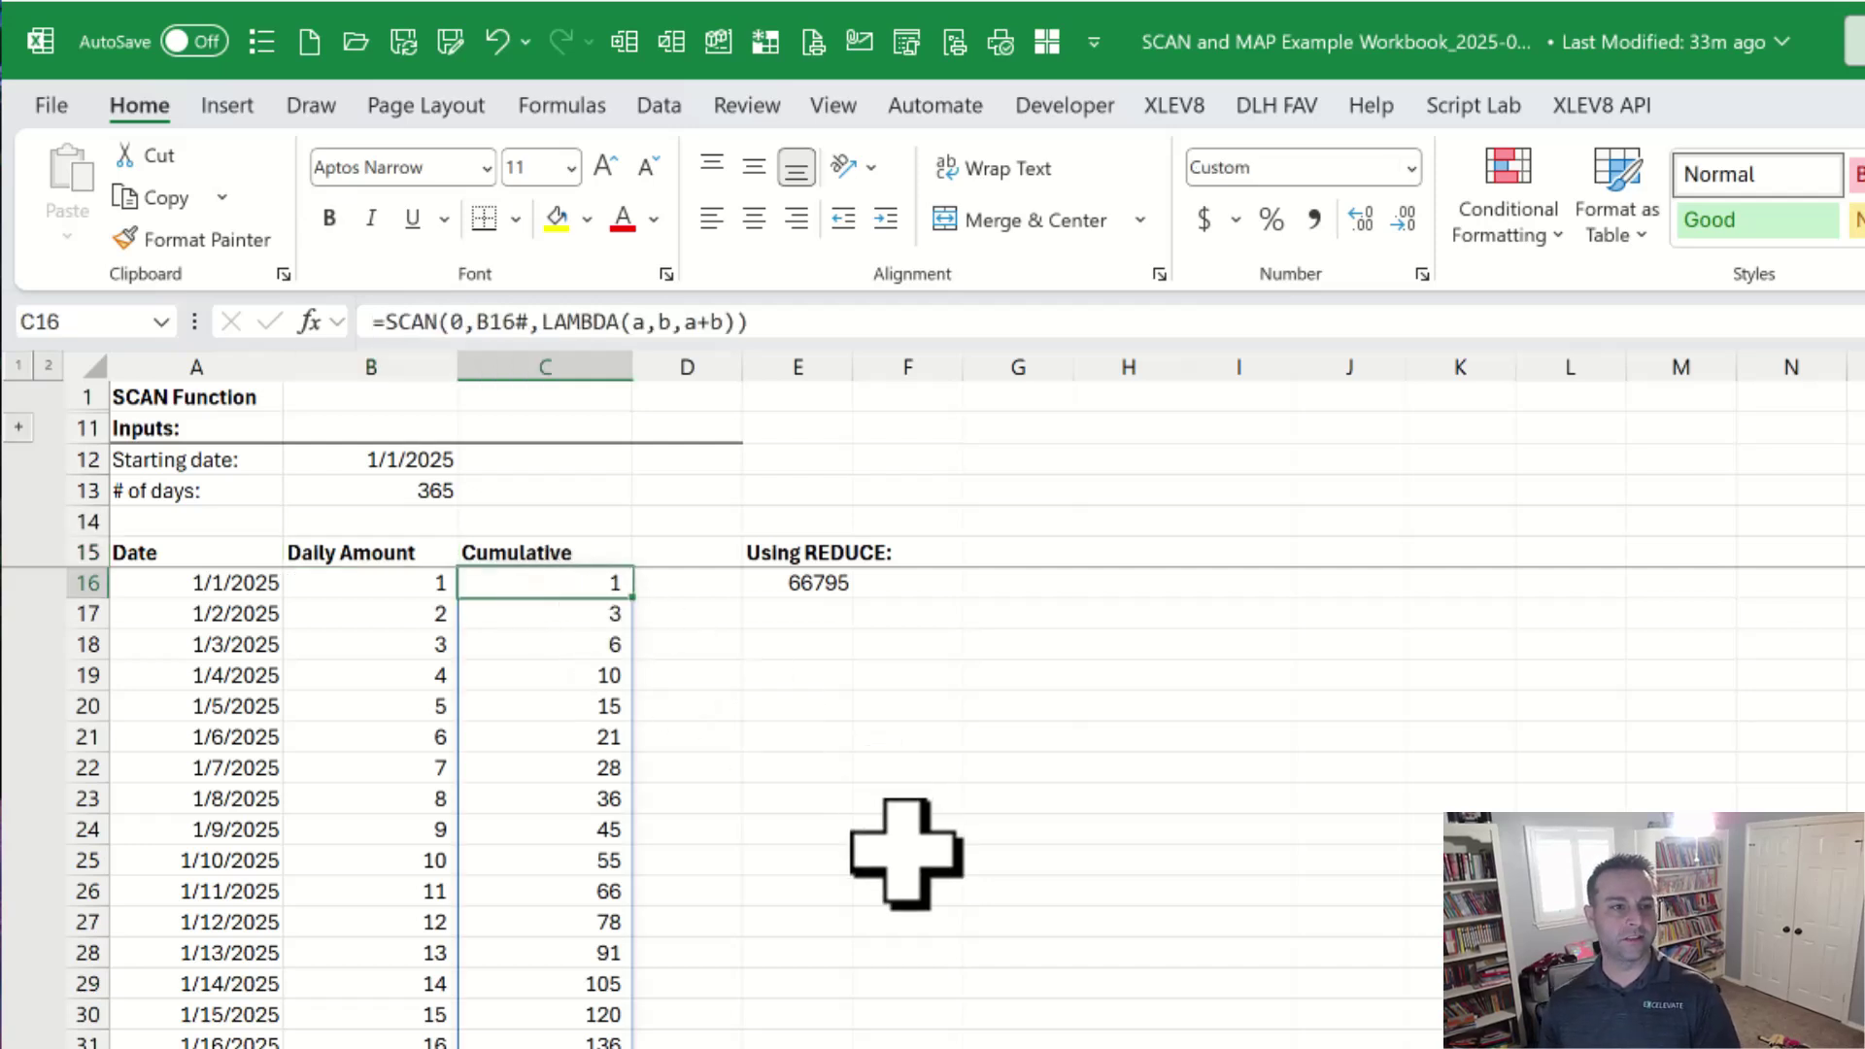
{"action": "key", "text": "Left"}
{"action": "key", "text": "Right"}
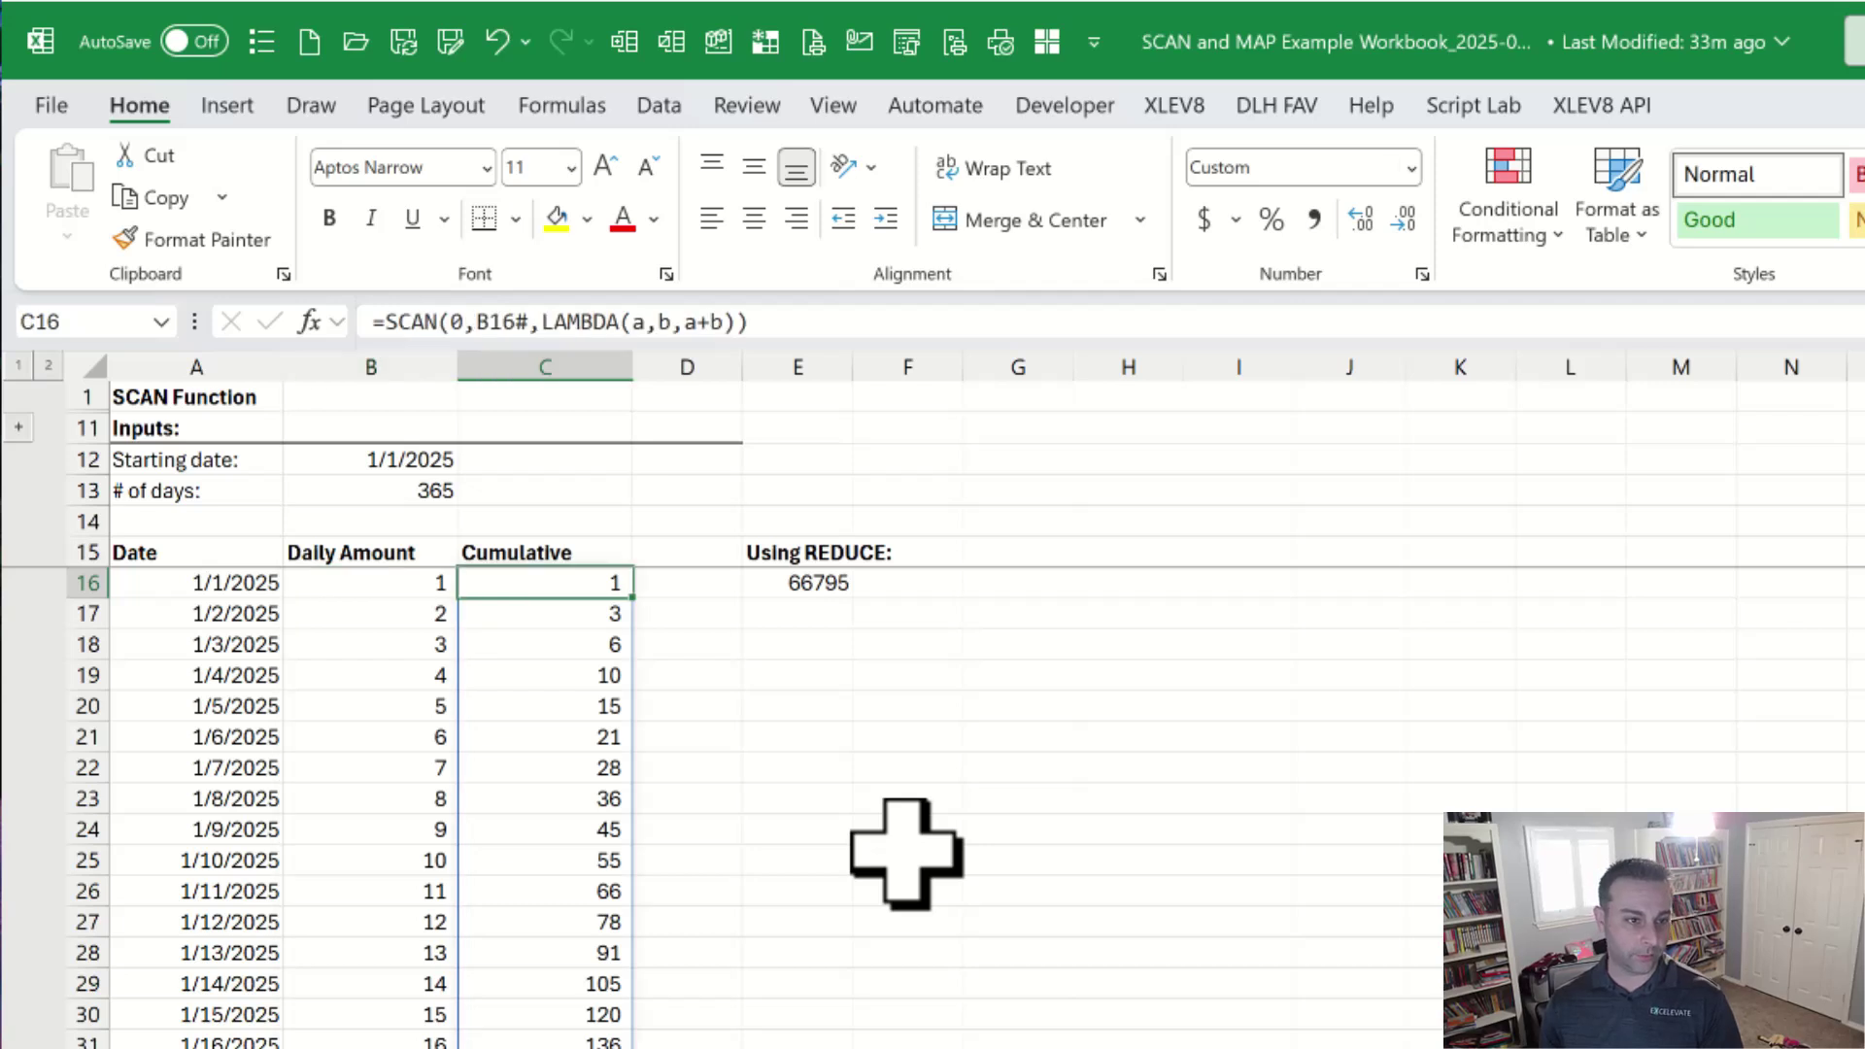
{"action": "key", "text": "Left"}
{"action": "key", "text": "Down"}
{"action": "key", "text": "Right"}
{"action": "key", "text": "Left"}
{"action": "key", "text": "Down"}
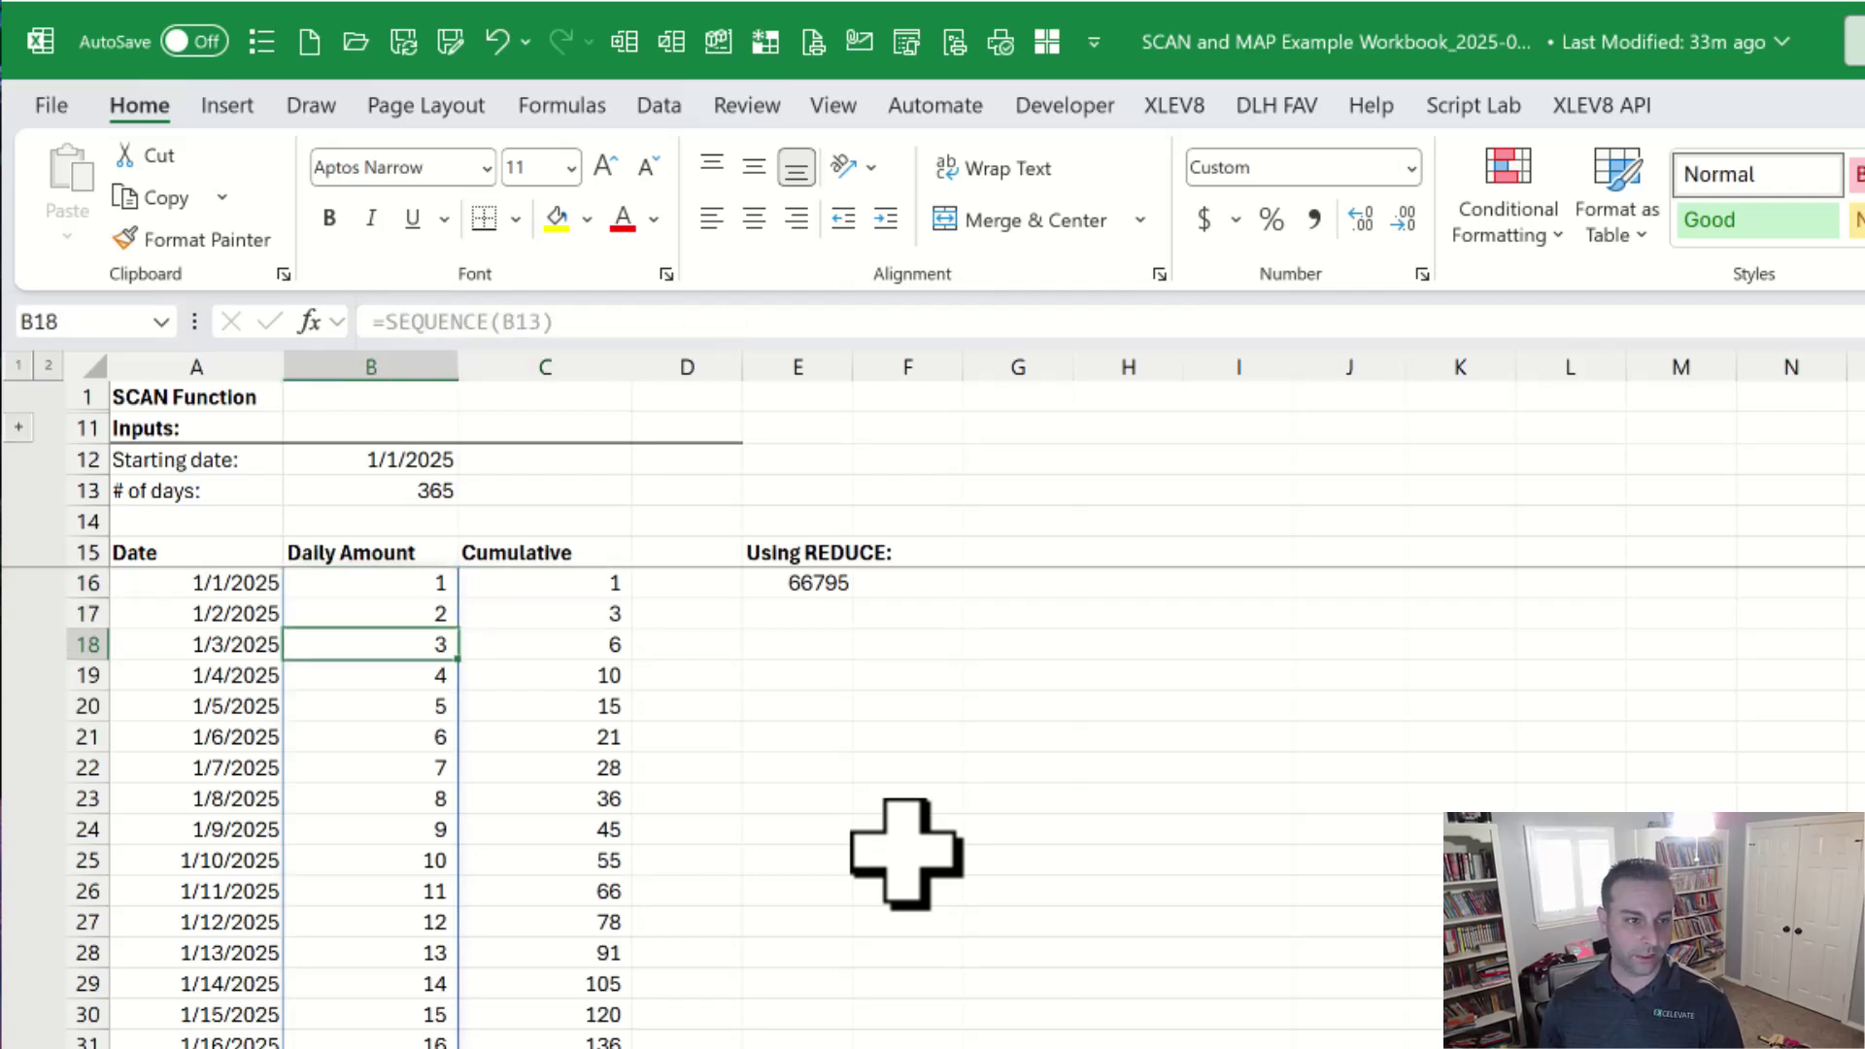
{"action": "key", "text": "Right"}
{"action": "key", "text": "Left"}
{"action": "key", "text": "Down"}
{"action": "key", "text": "Up"}
{"action": "key", "text": "Up"}
{"action": "key", "text": "Up"}
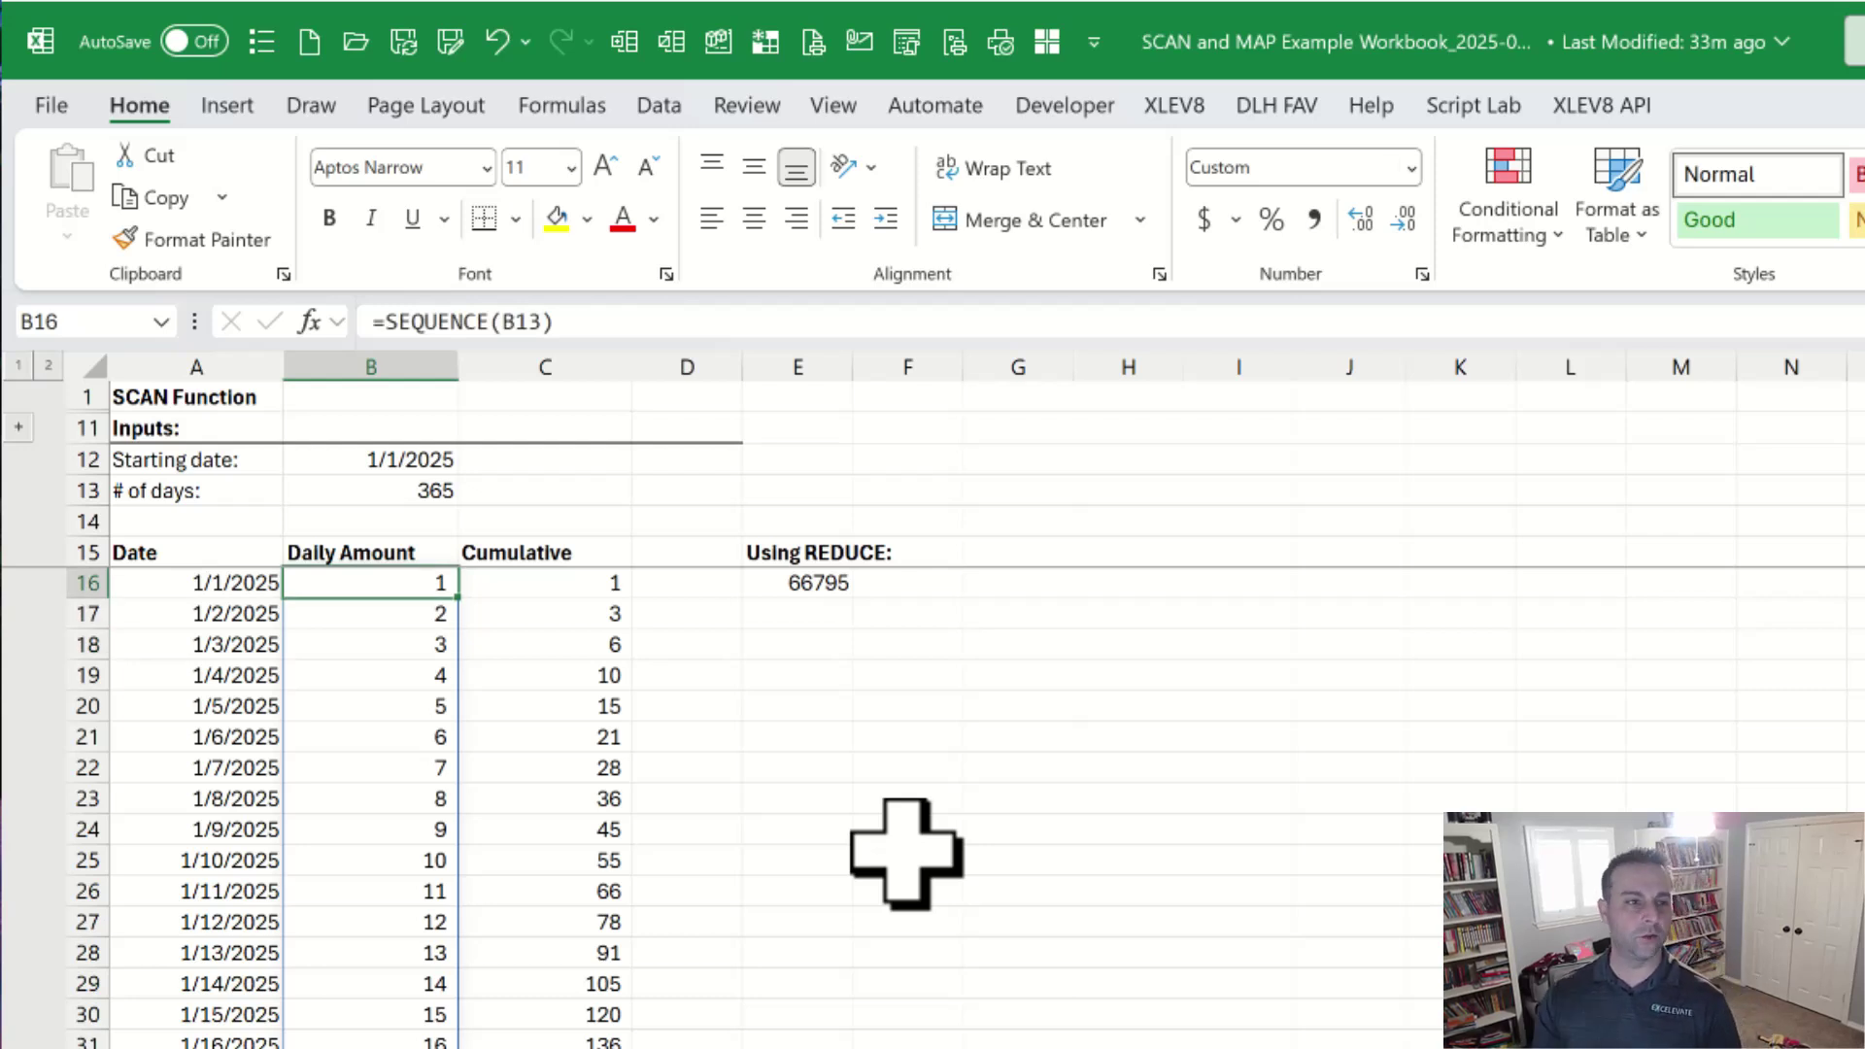
Jump to the last day at B380, return to the top, and open C16's SCAN formula for editing
{"action": "key", "text": "ctrl+Down"}
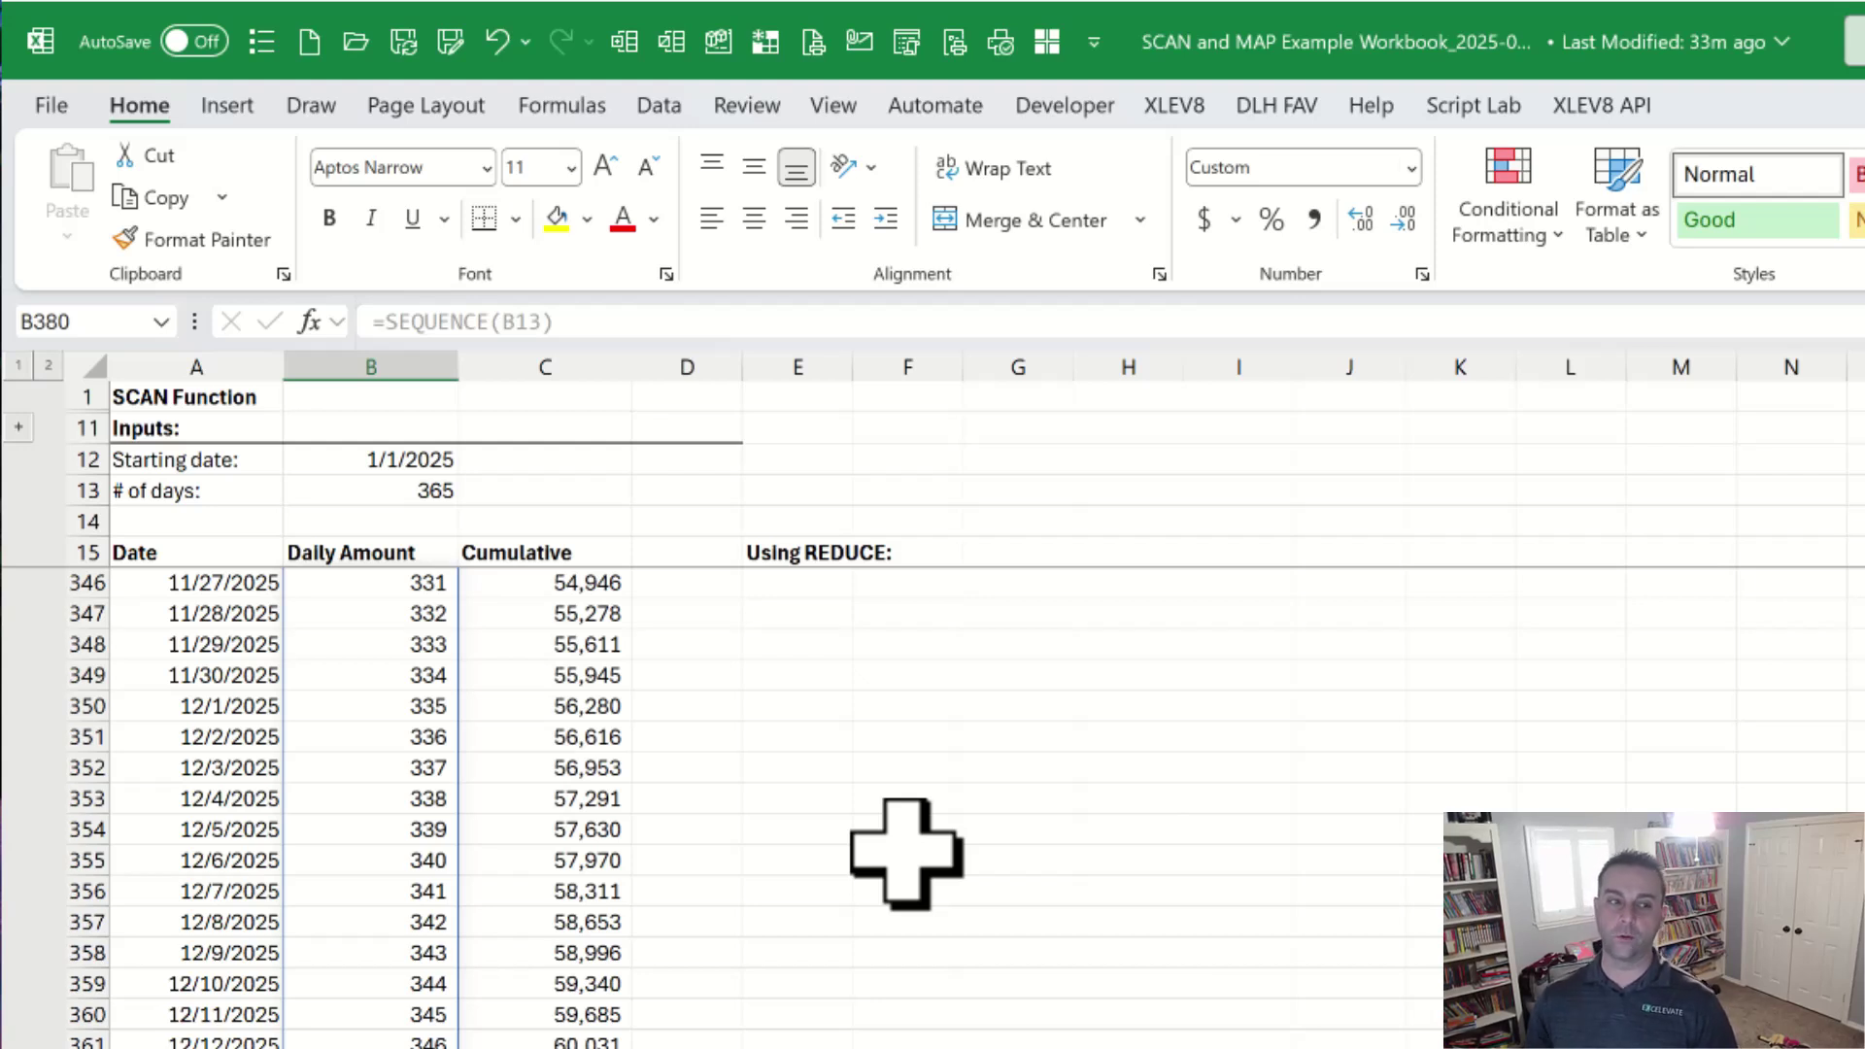
{"action": "key", "text": "ctrl+Up"}
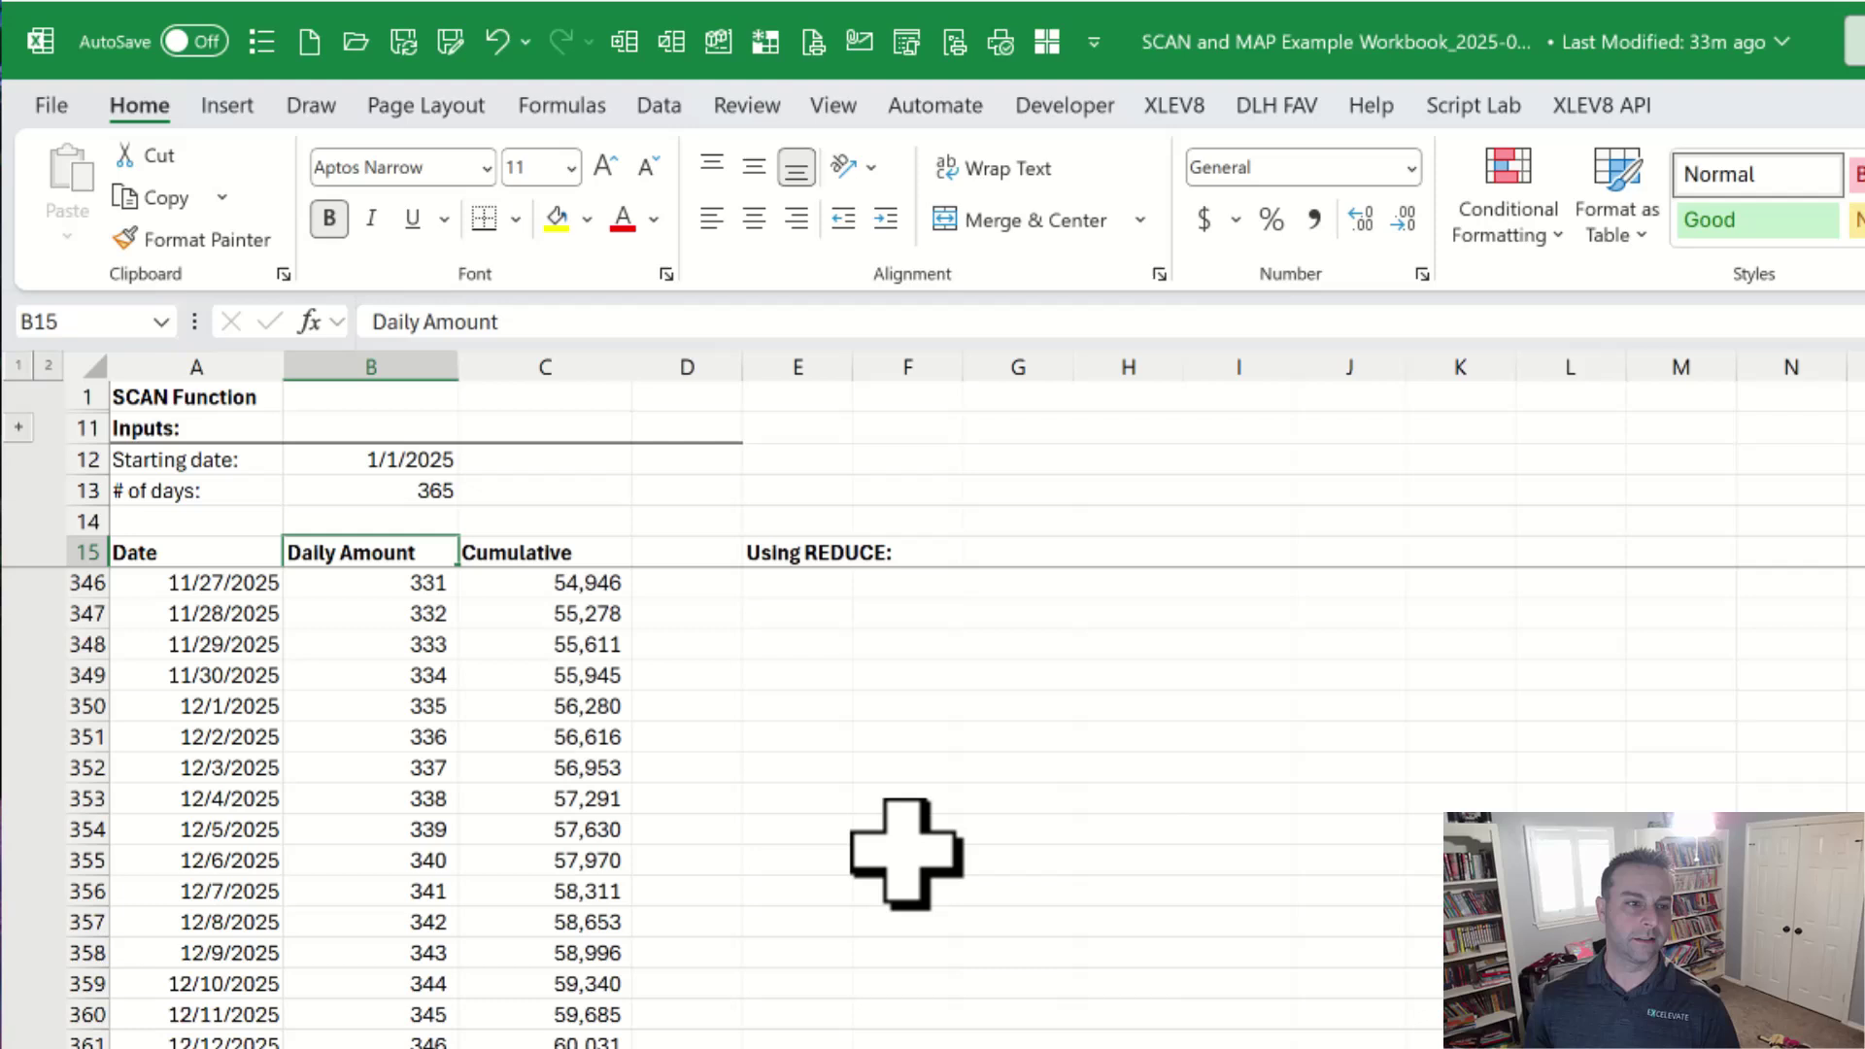
{"action": "key", "text": "Down"}
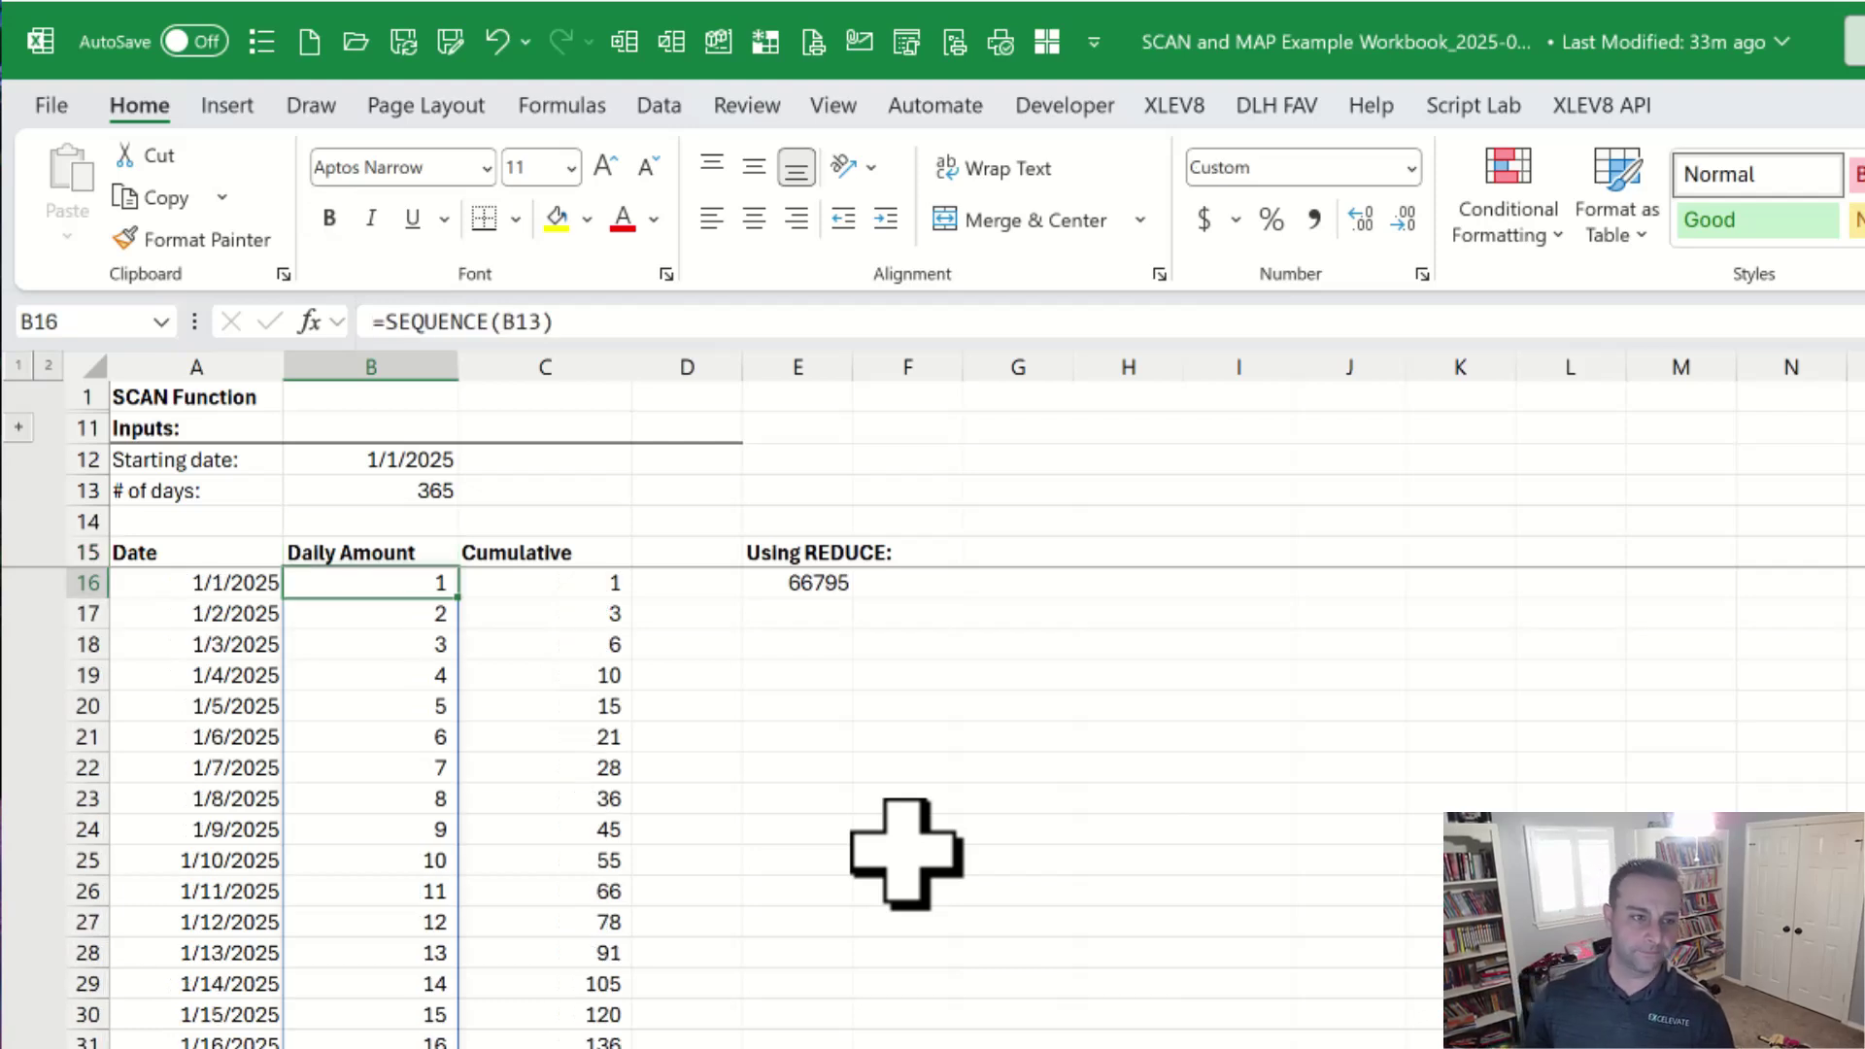
{"action": "left_click", "coordinate": [600, 579]}
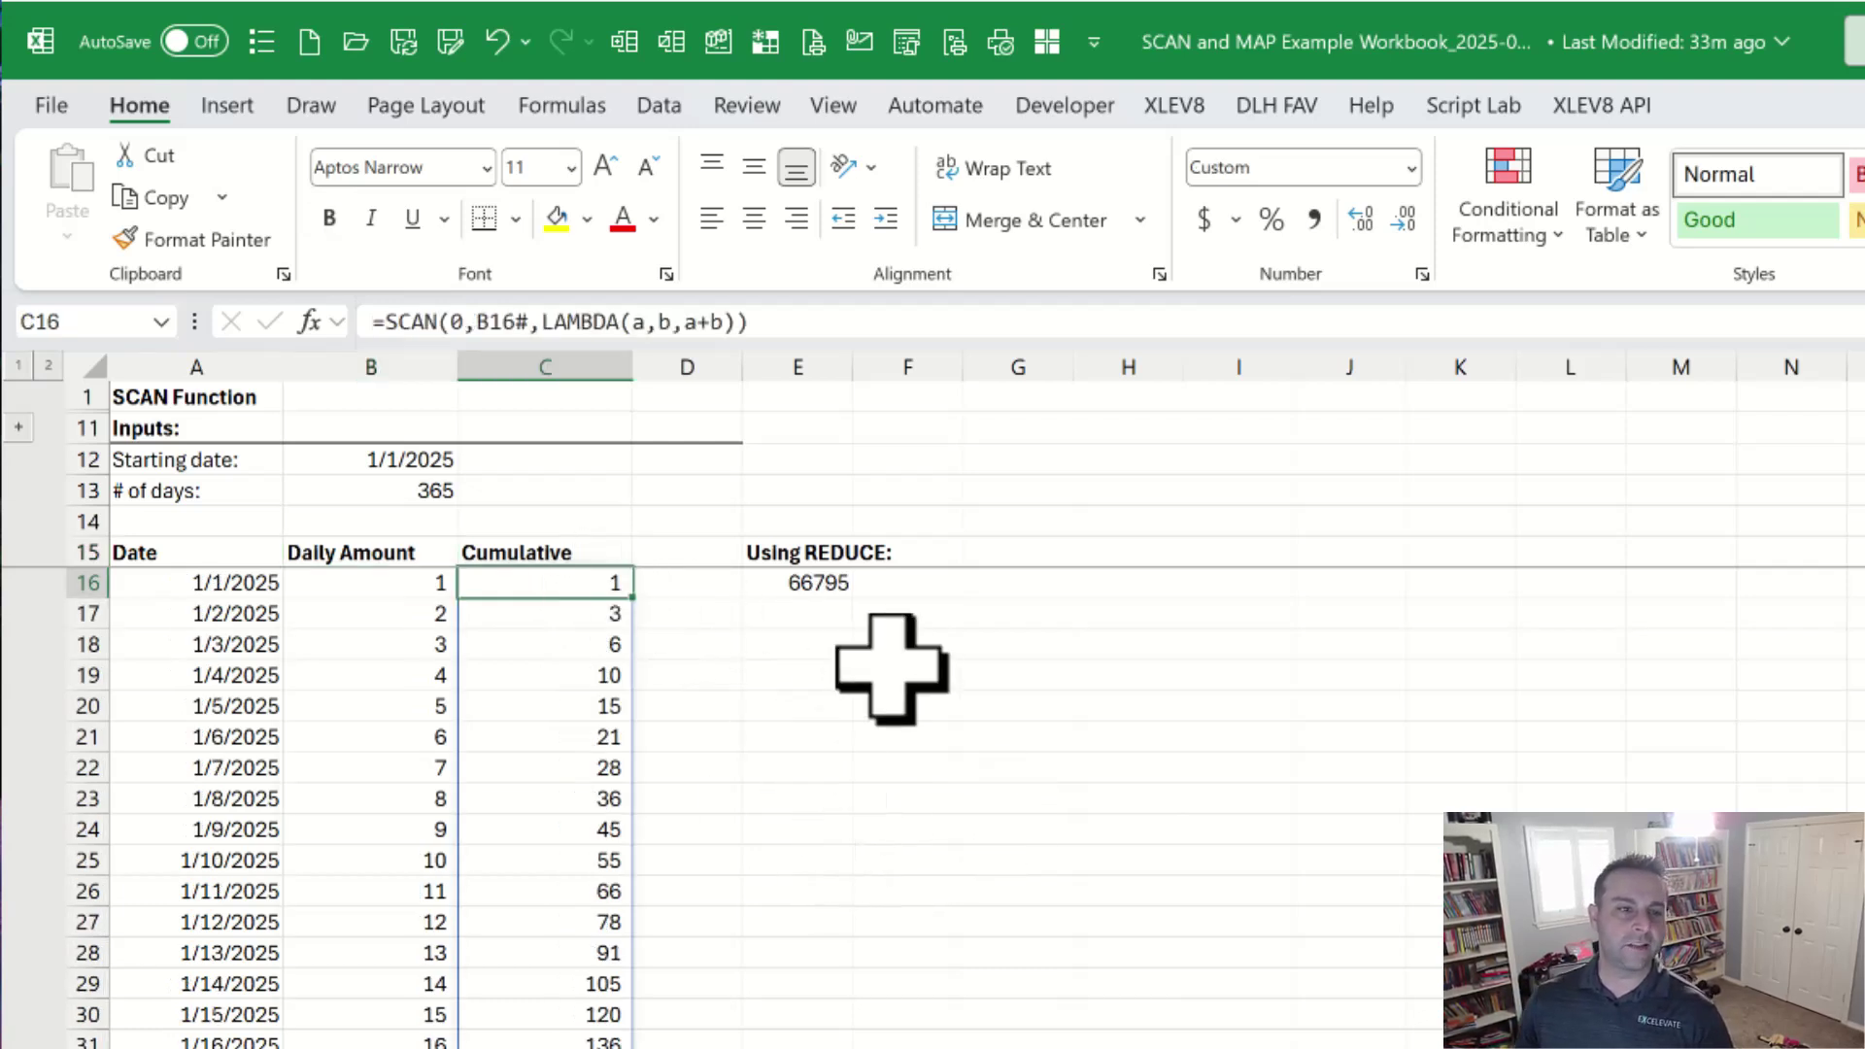
{"action": "left_click", "coordinate": [464, 321]}
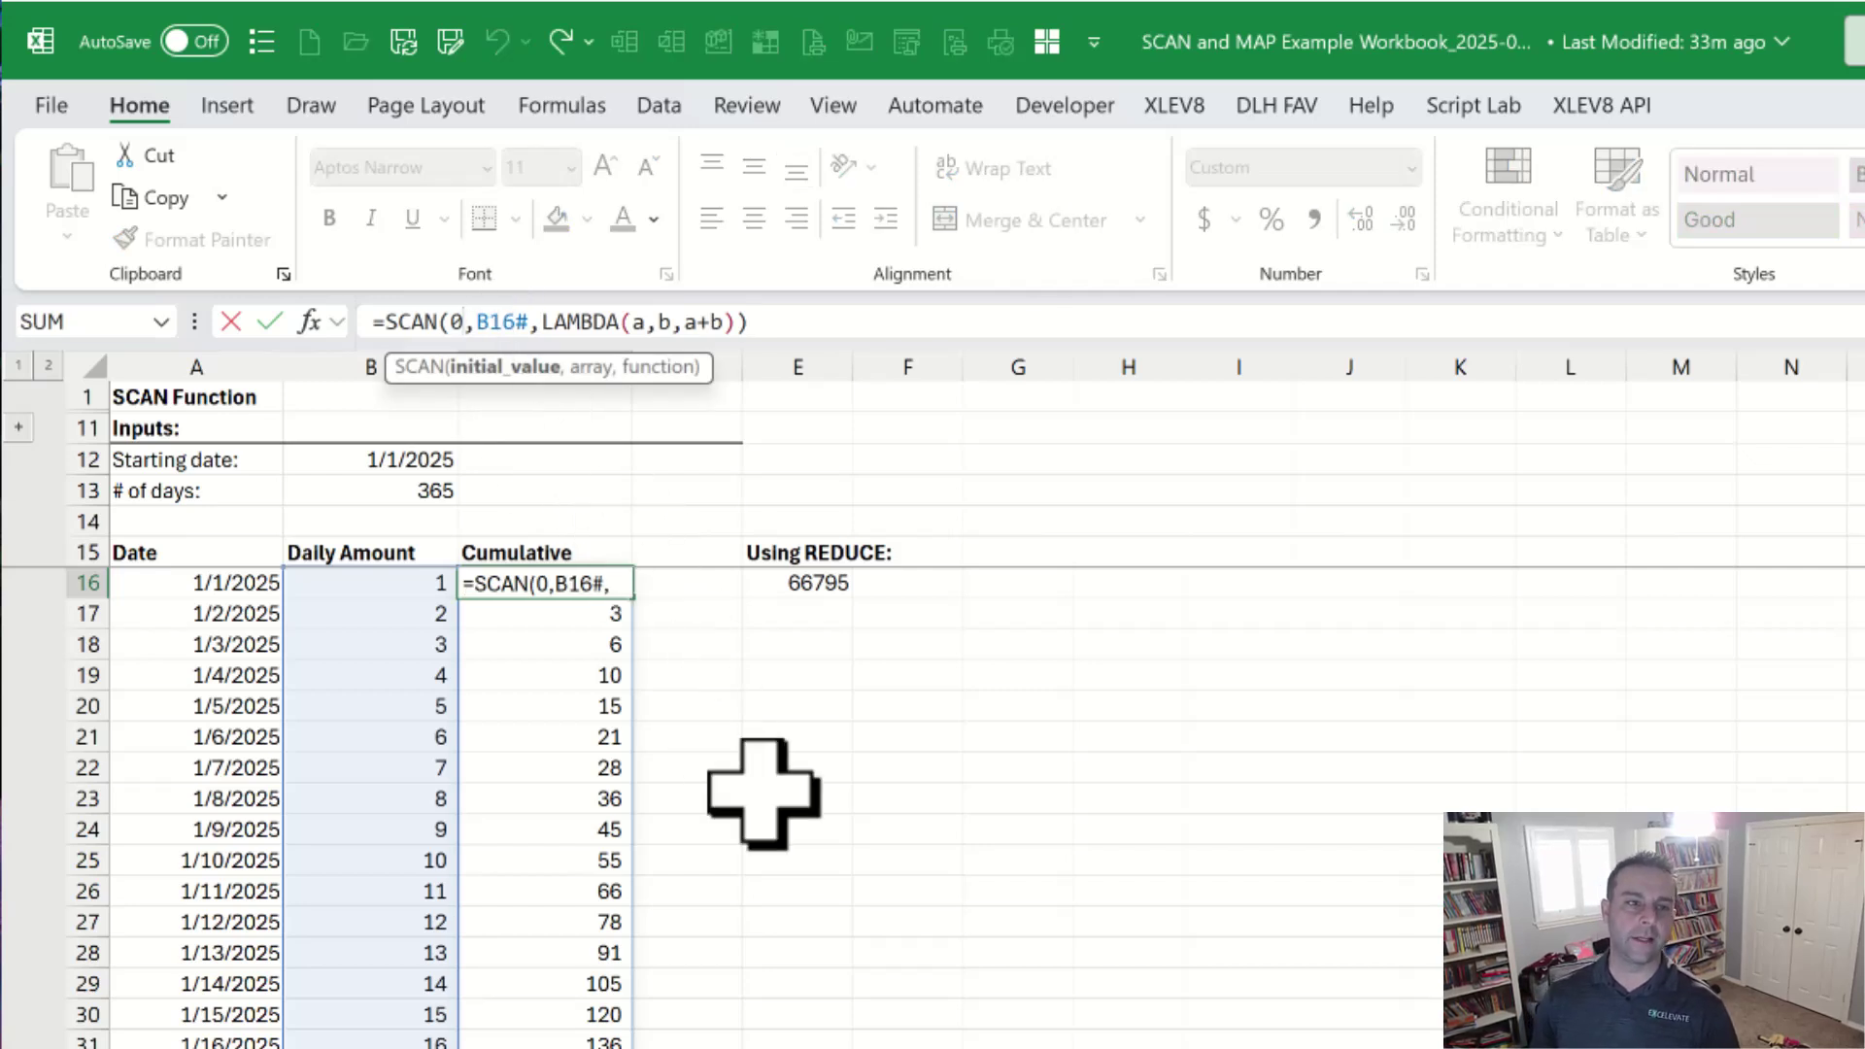
Walk through SCAN's arguments: initial value 0, array B16#, and LAMBDA parameters a and b
{"action": "key", "text": "shift+Left"}
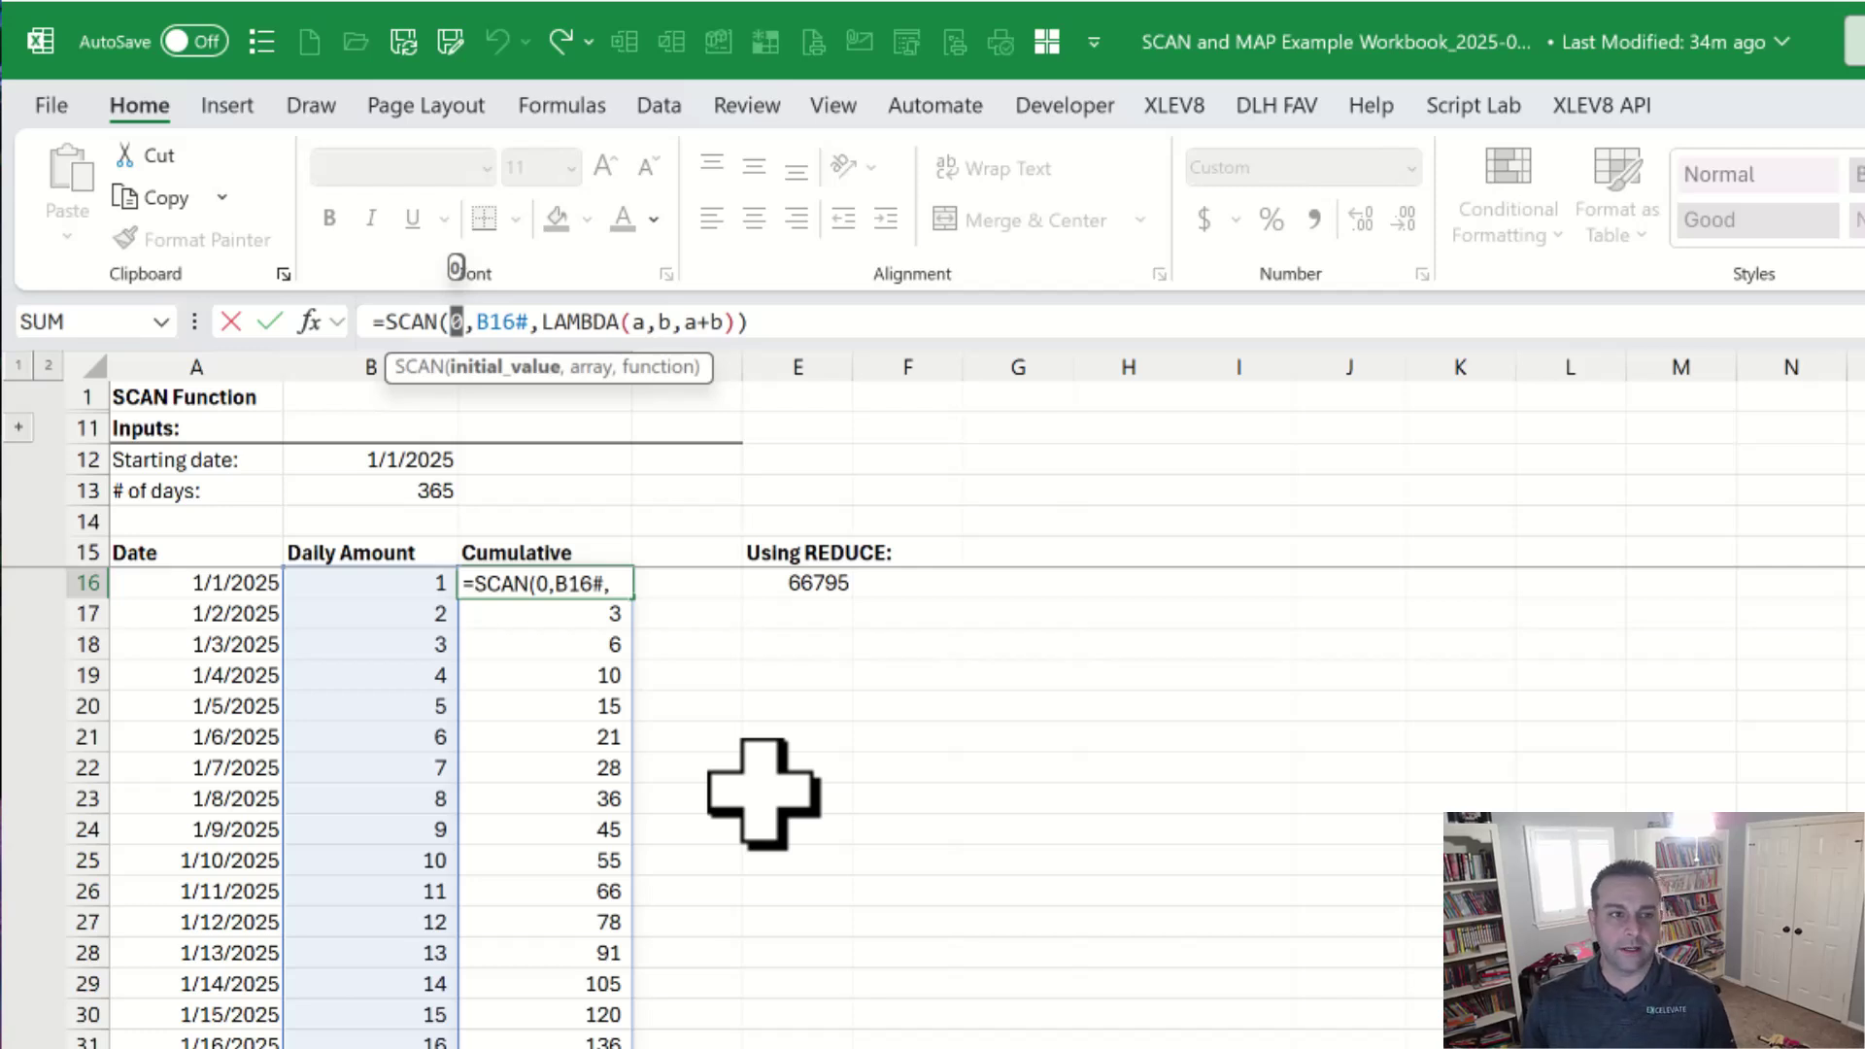
{"action": "left_click", "coordinate": [517, 321]}
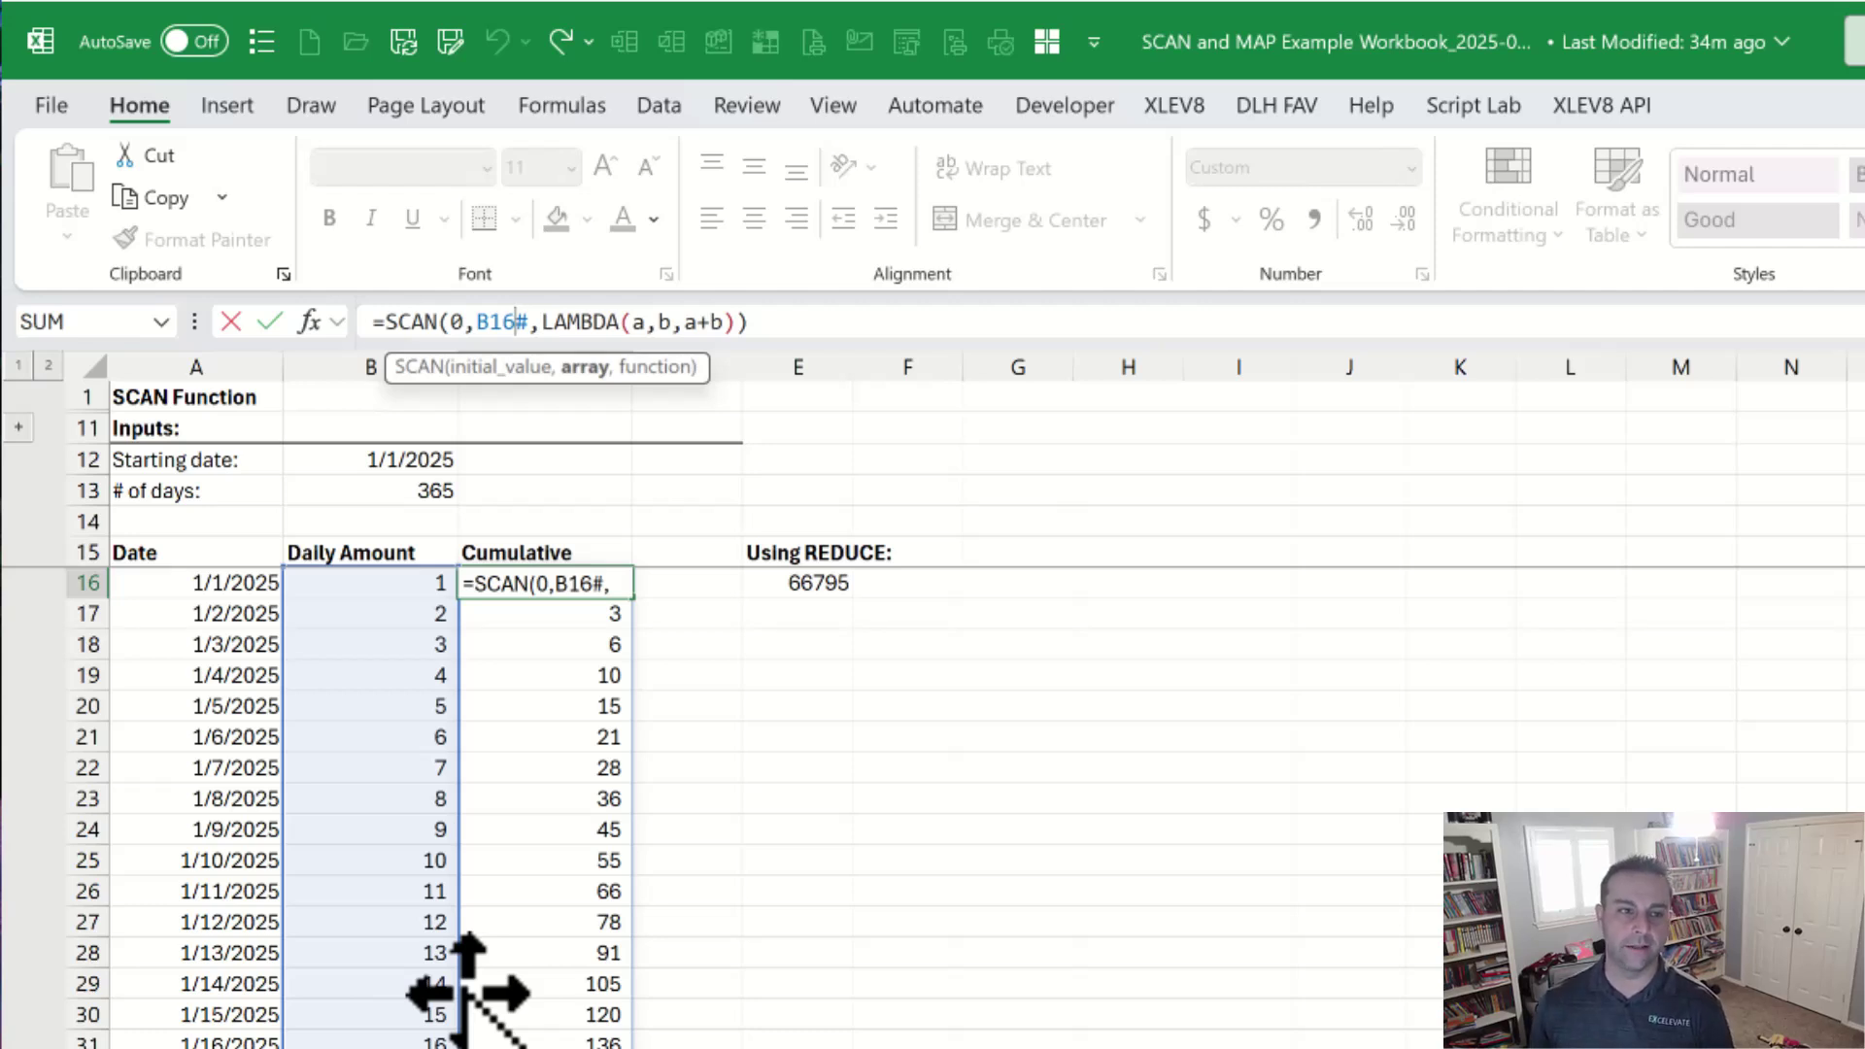
{"action": "key", "text": "Right"}
{"action": "key", "text": "Right"}
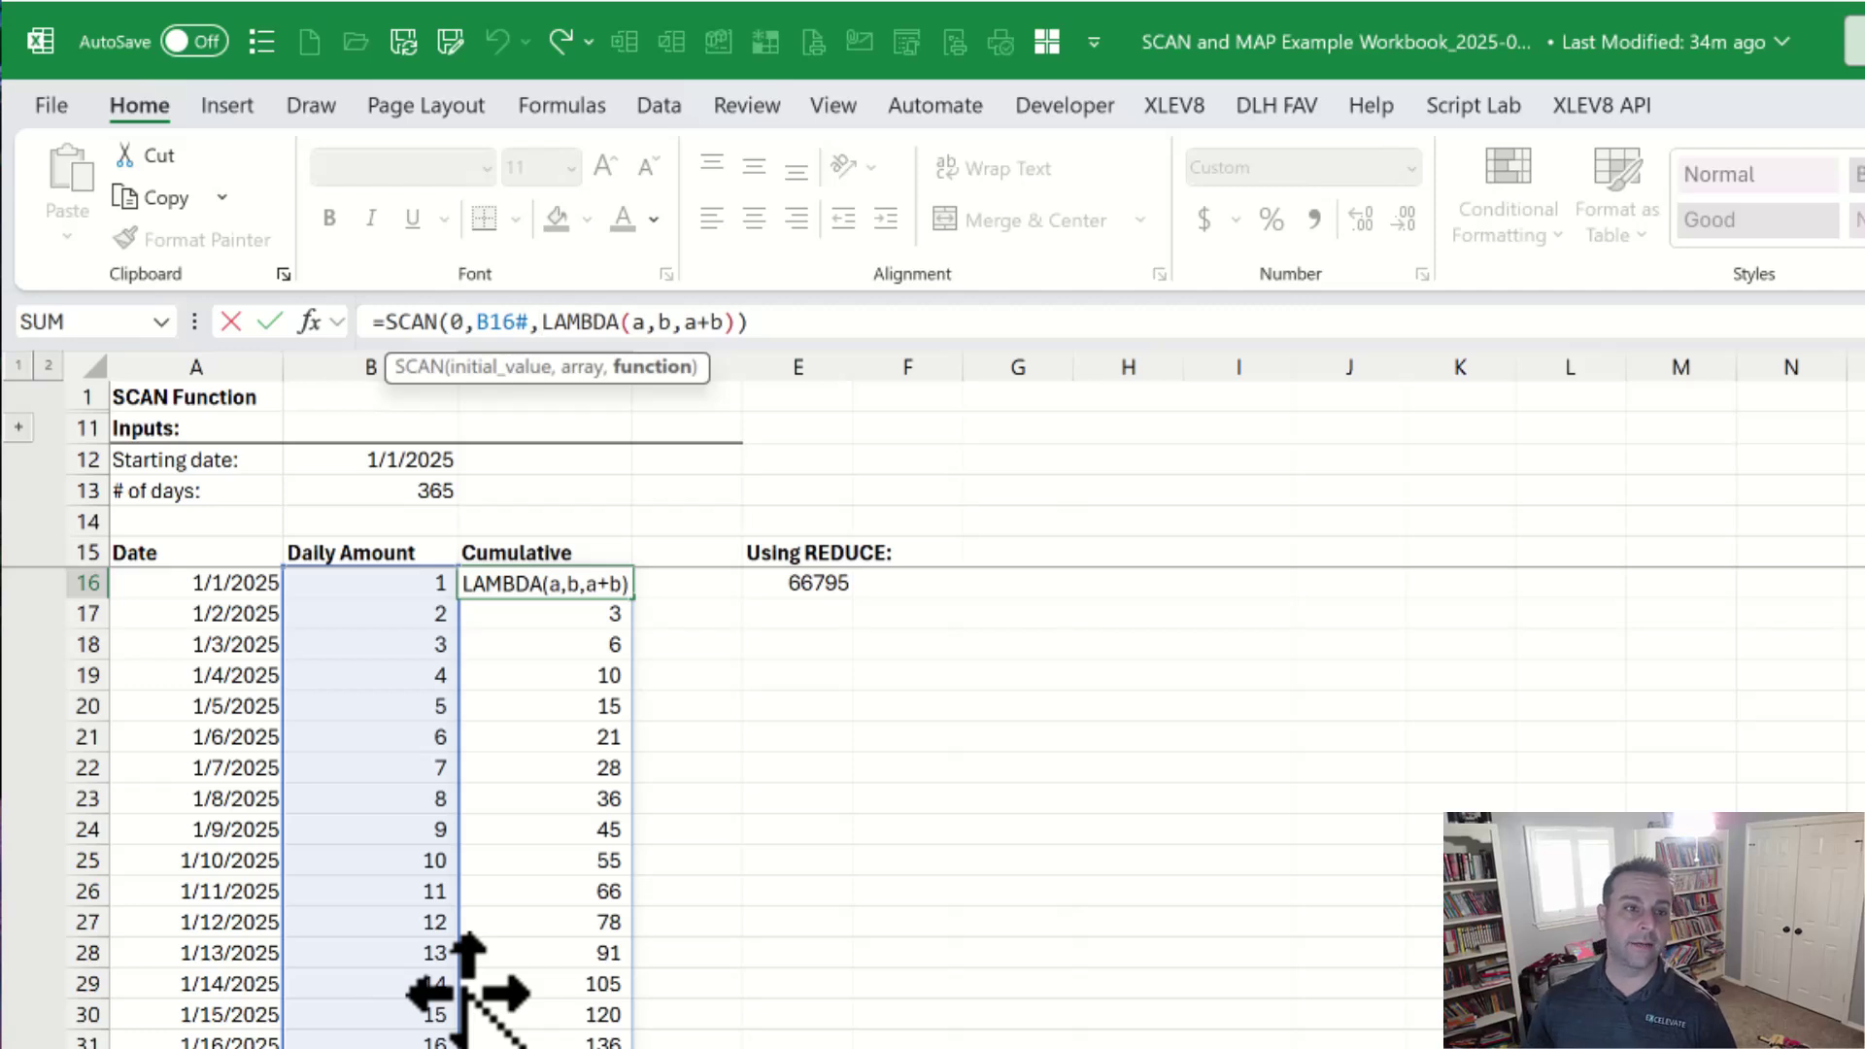
{"action": "left_click", "coordinate": [651, 330]}
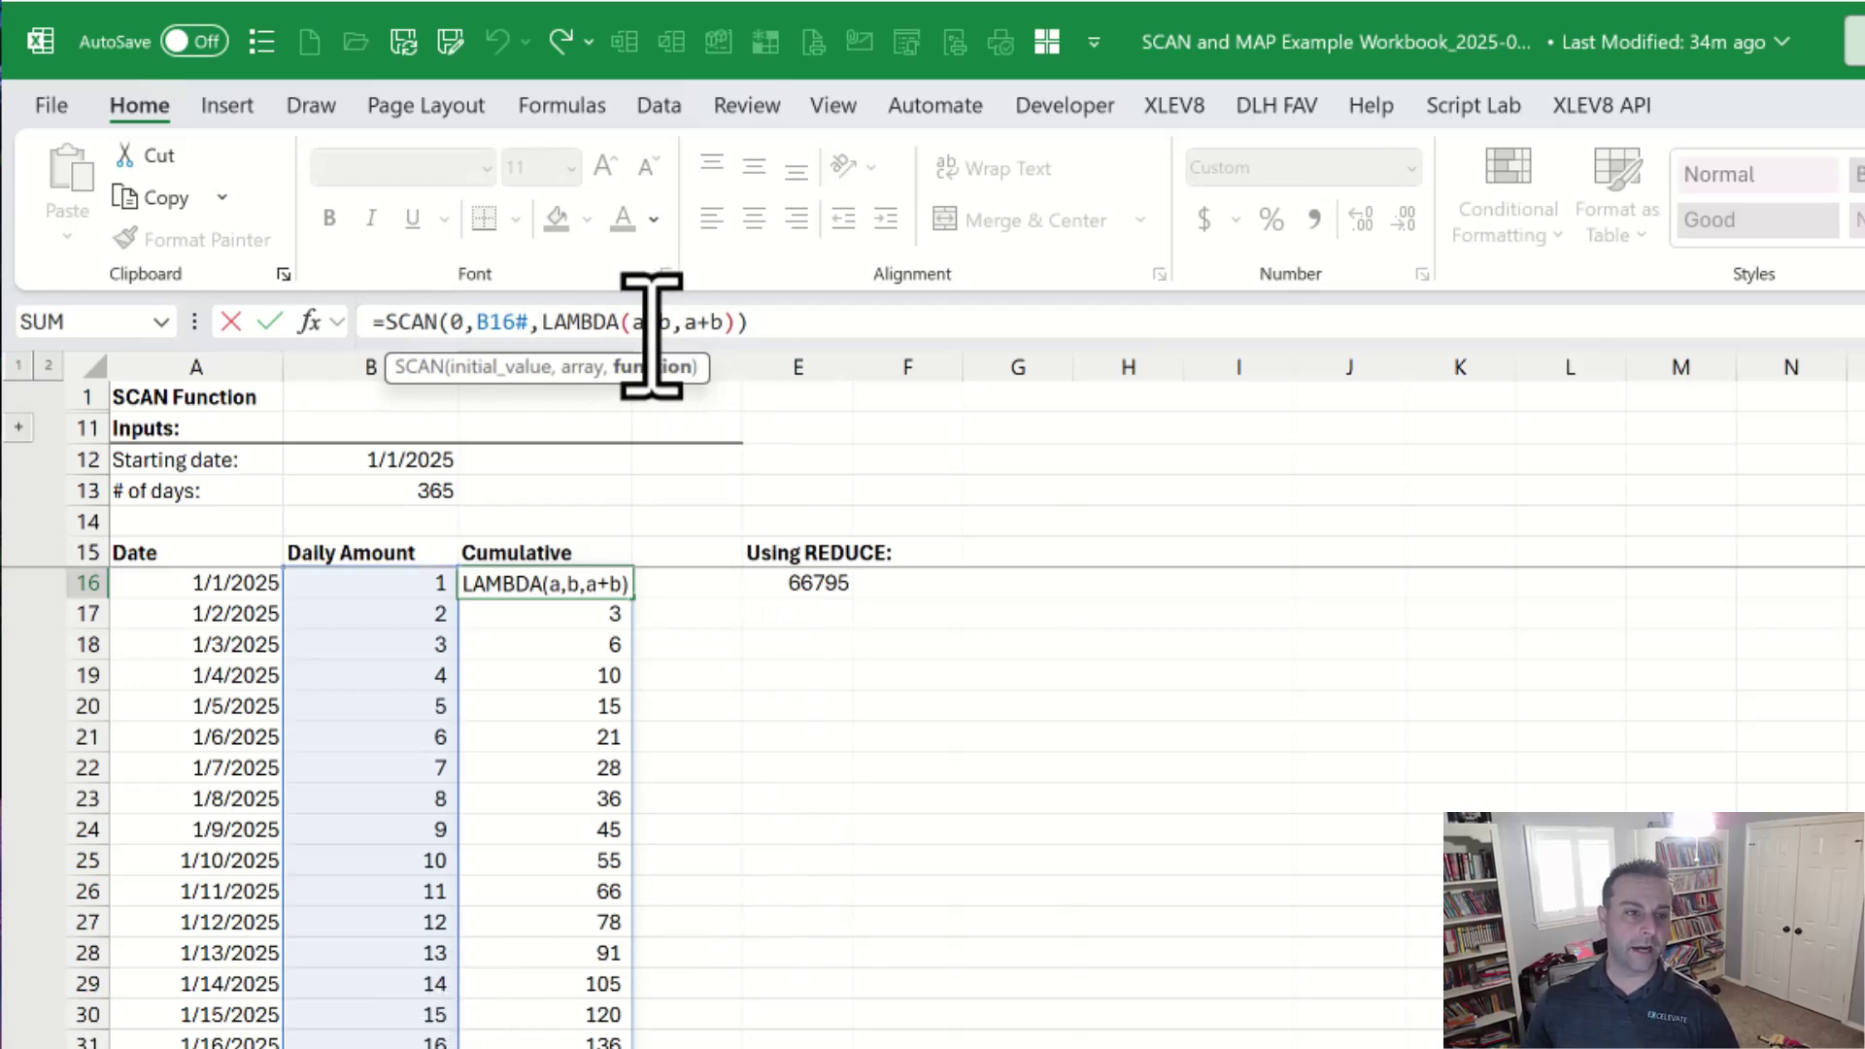
{"action": "left_click", "coordinate": [679, 331]}
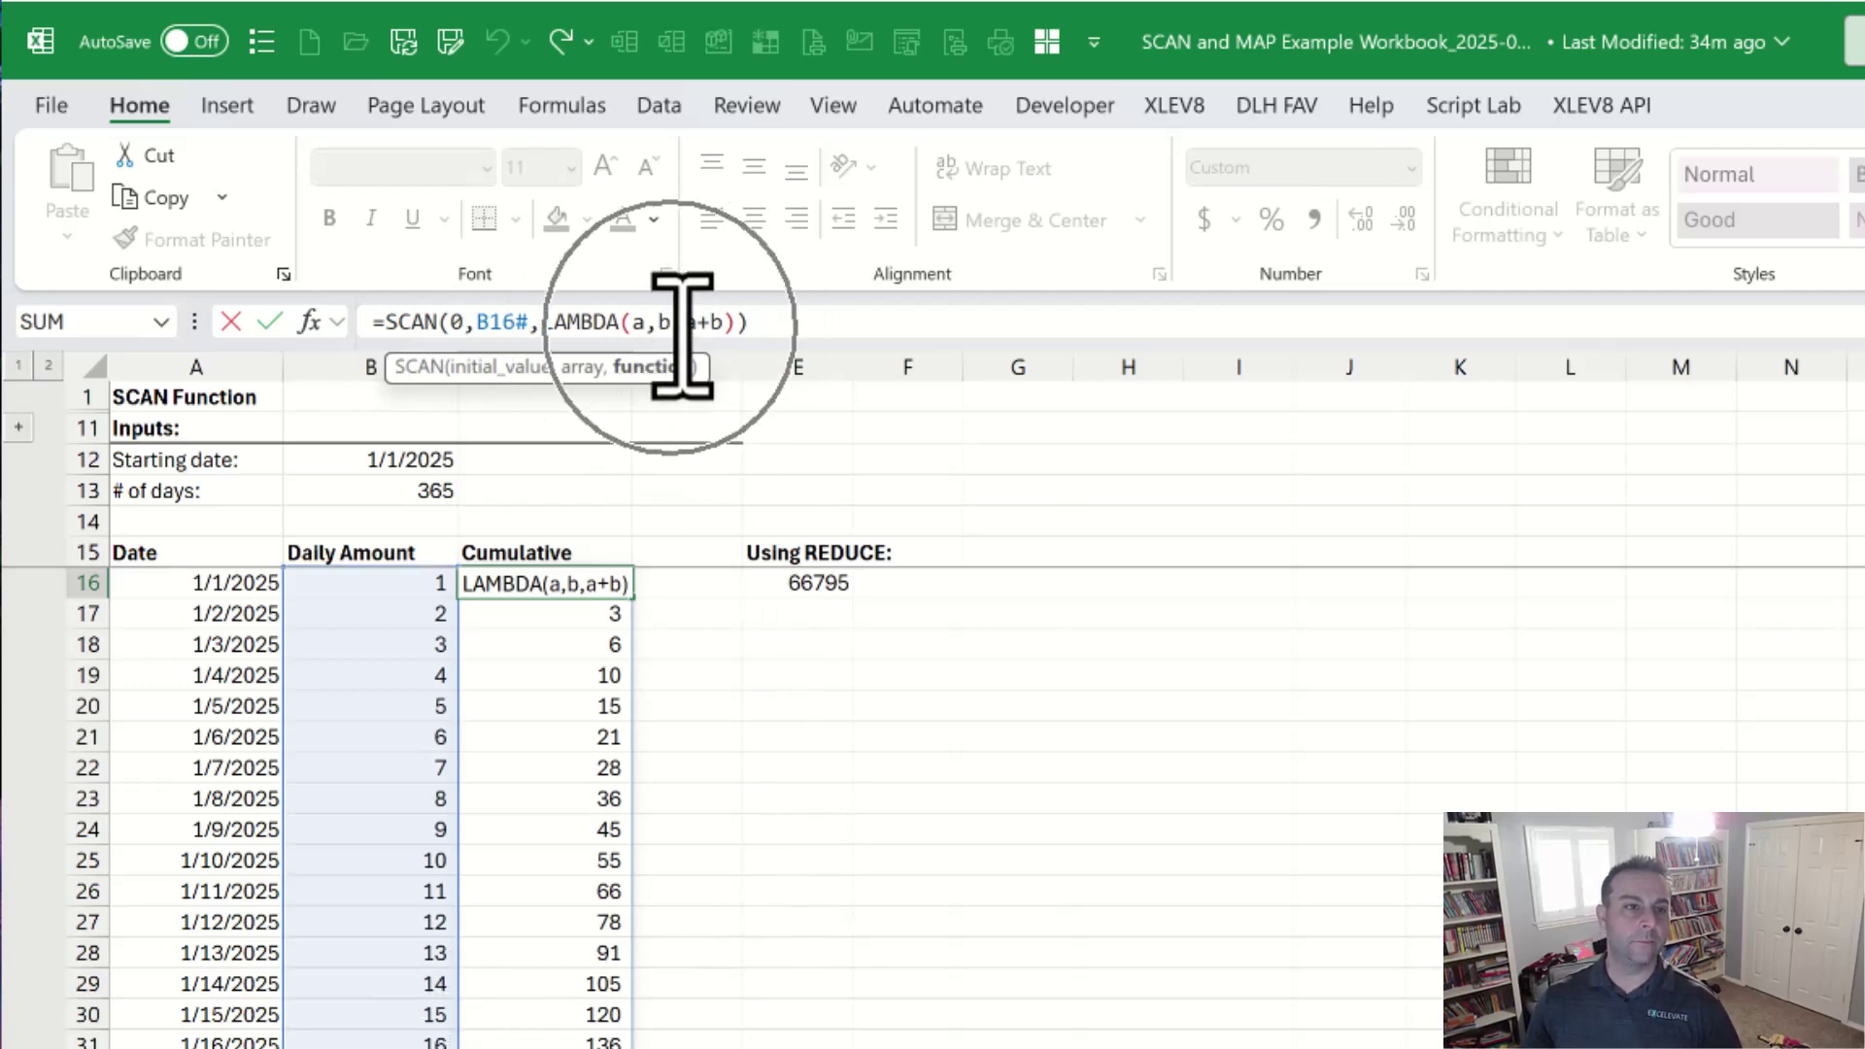
{"action": "left_click", "coordinate": [739, 330]}
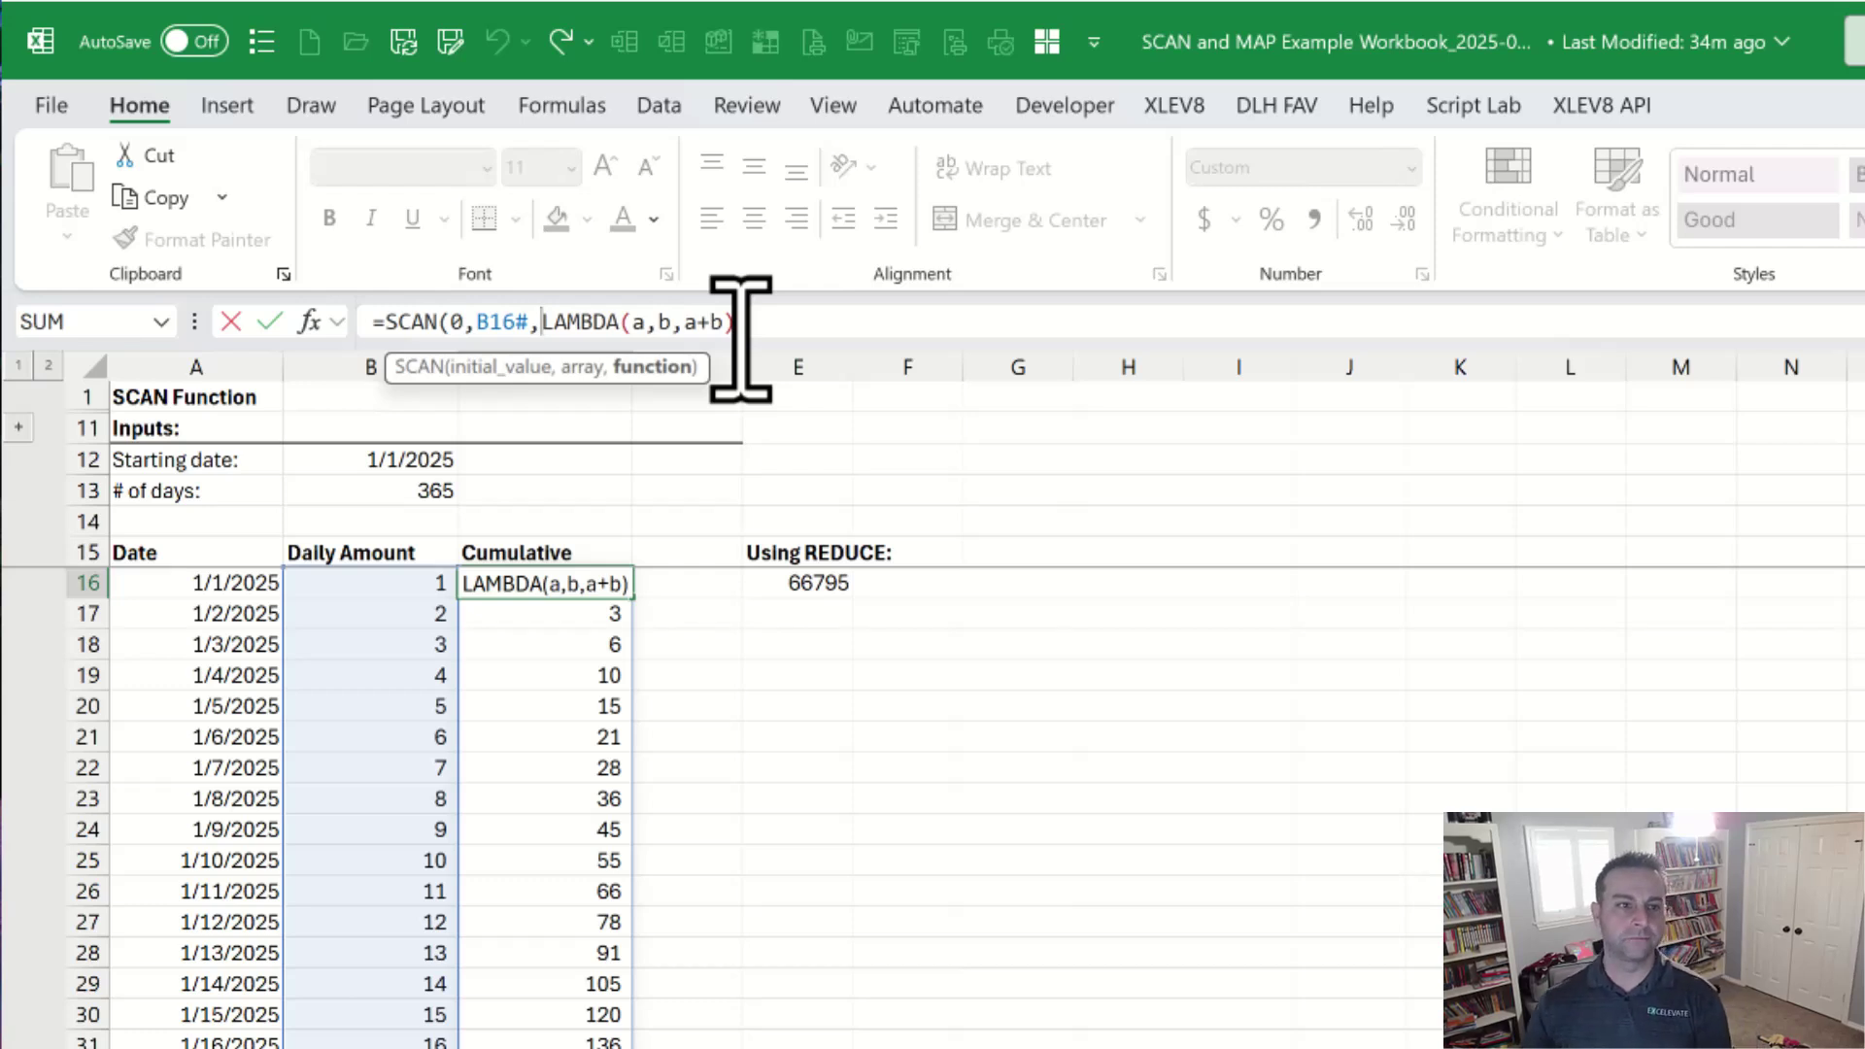
Commit the SCAN formula, then check the last running total and the full spilled Daily Amount range
{"action": "key", "text": "ctrl+Return"}
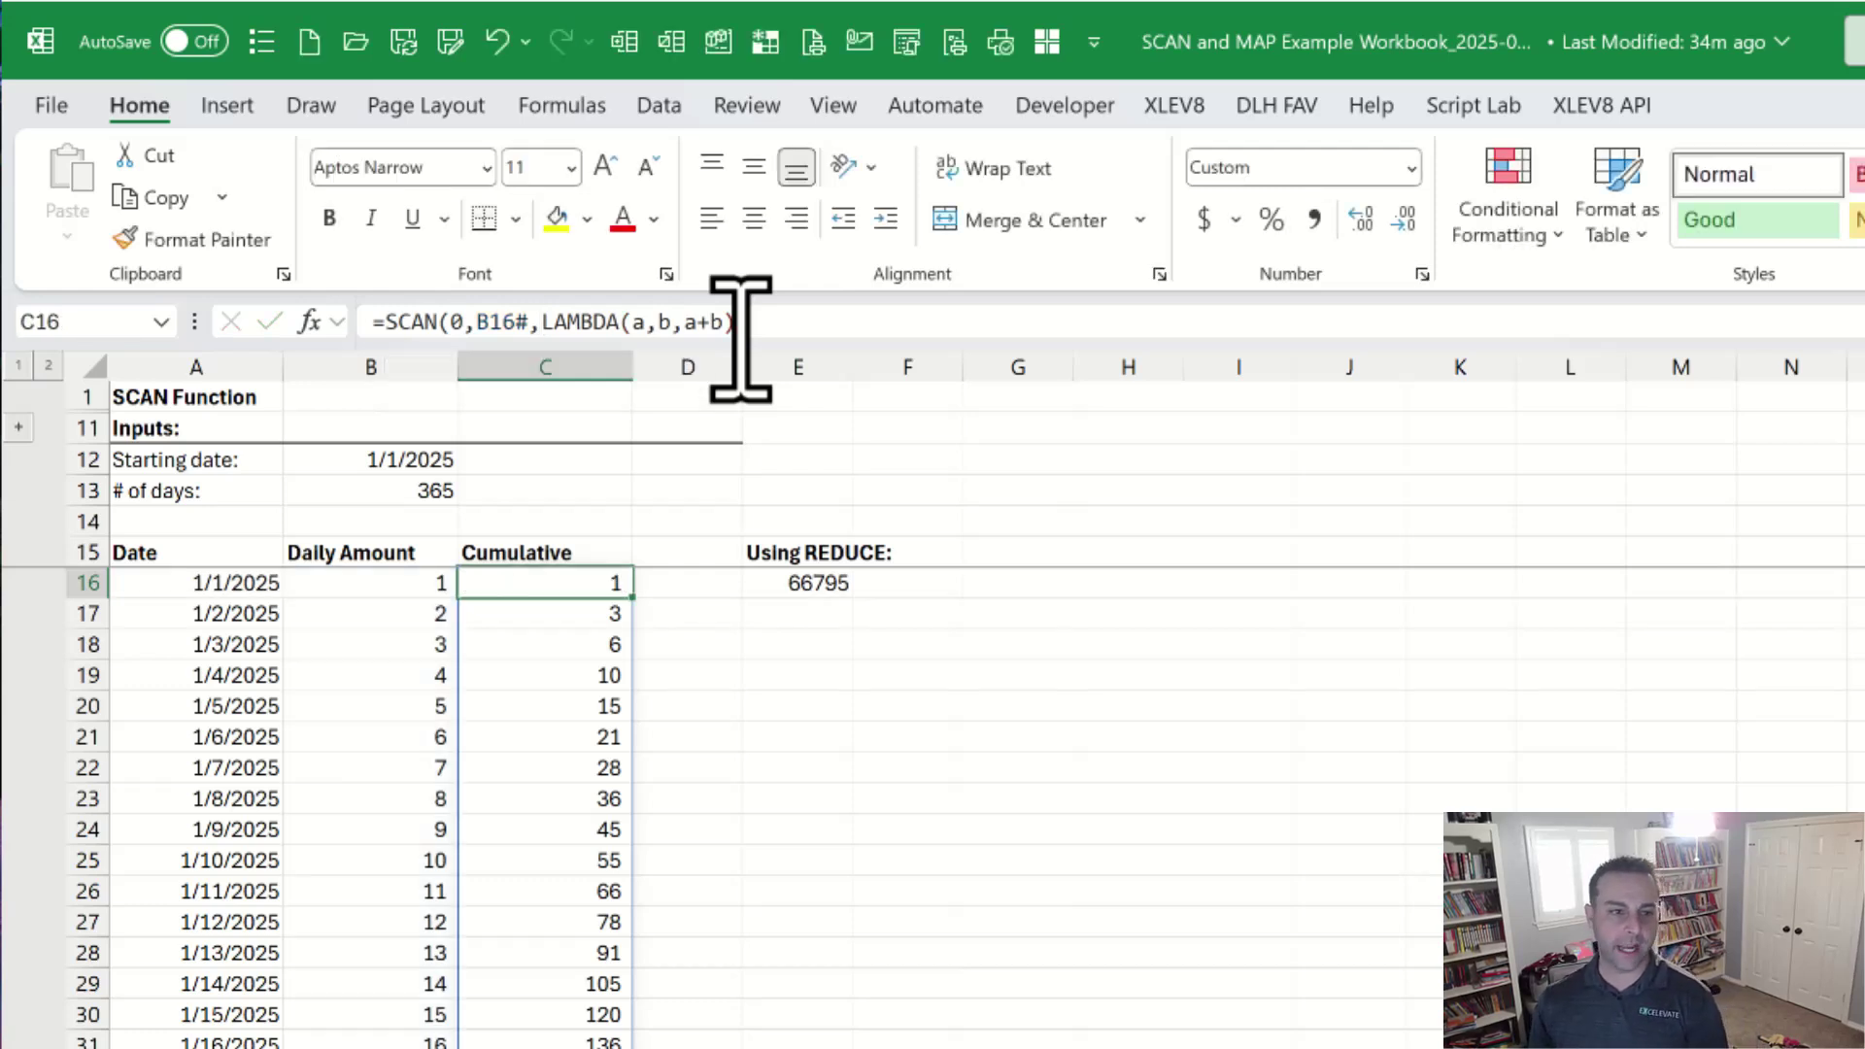
{"action": "key", "text": "ctrl+Down"}
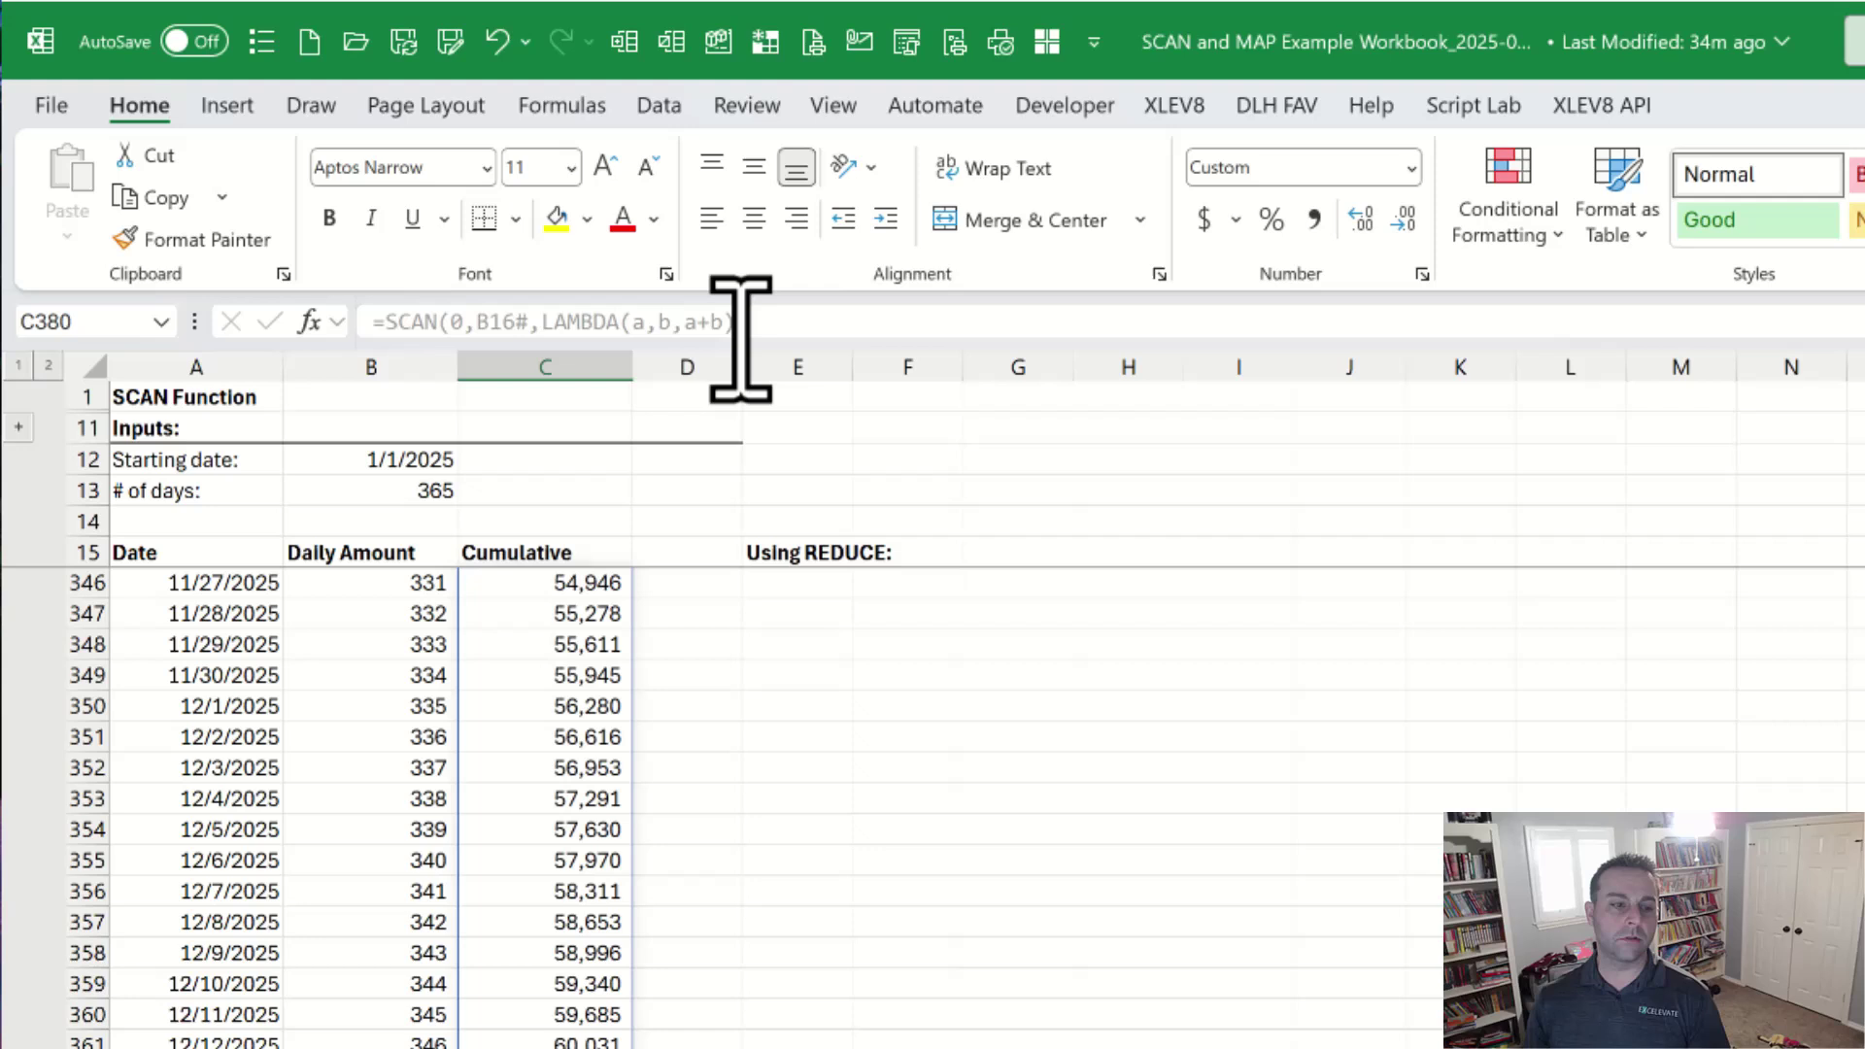
{"action": "key", "text": "Left"}
{"action": "key", "text": "ctrl+shift+Up"}
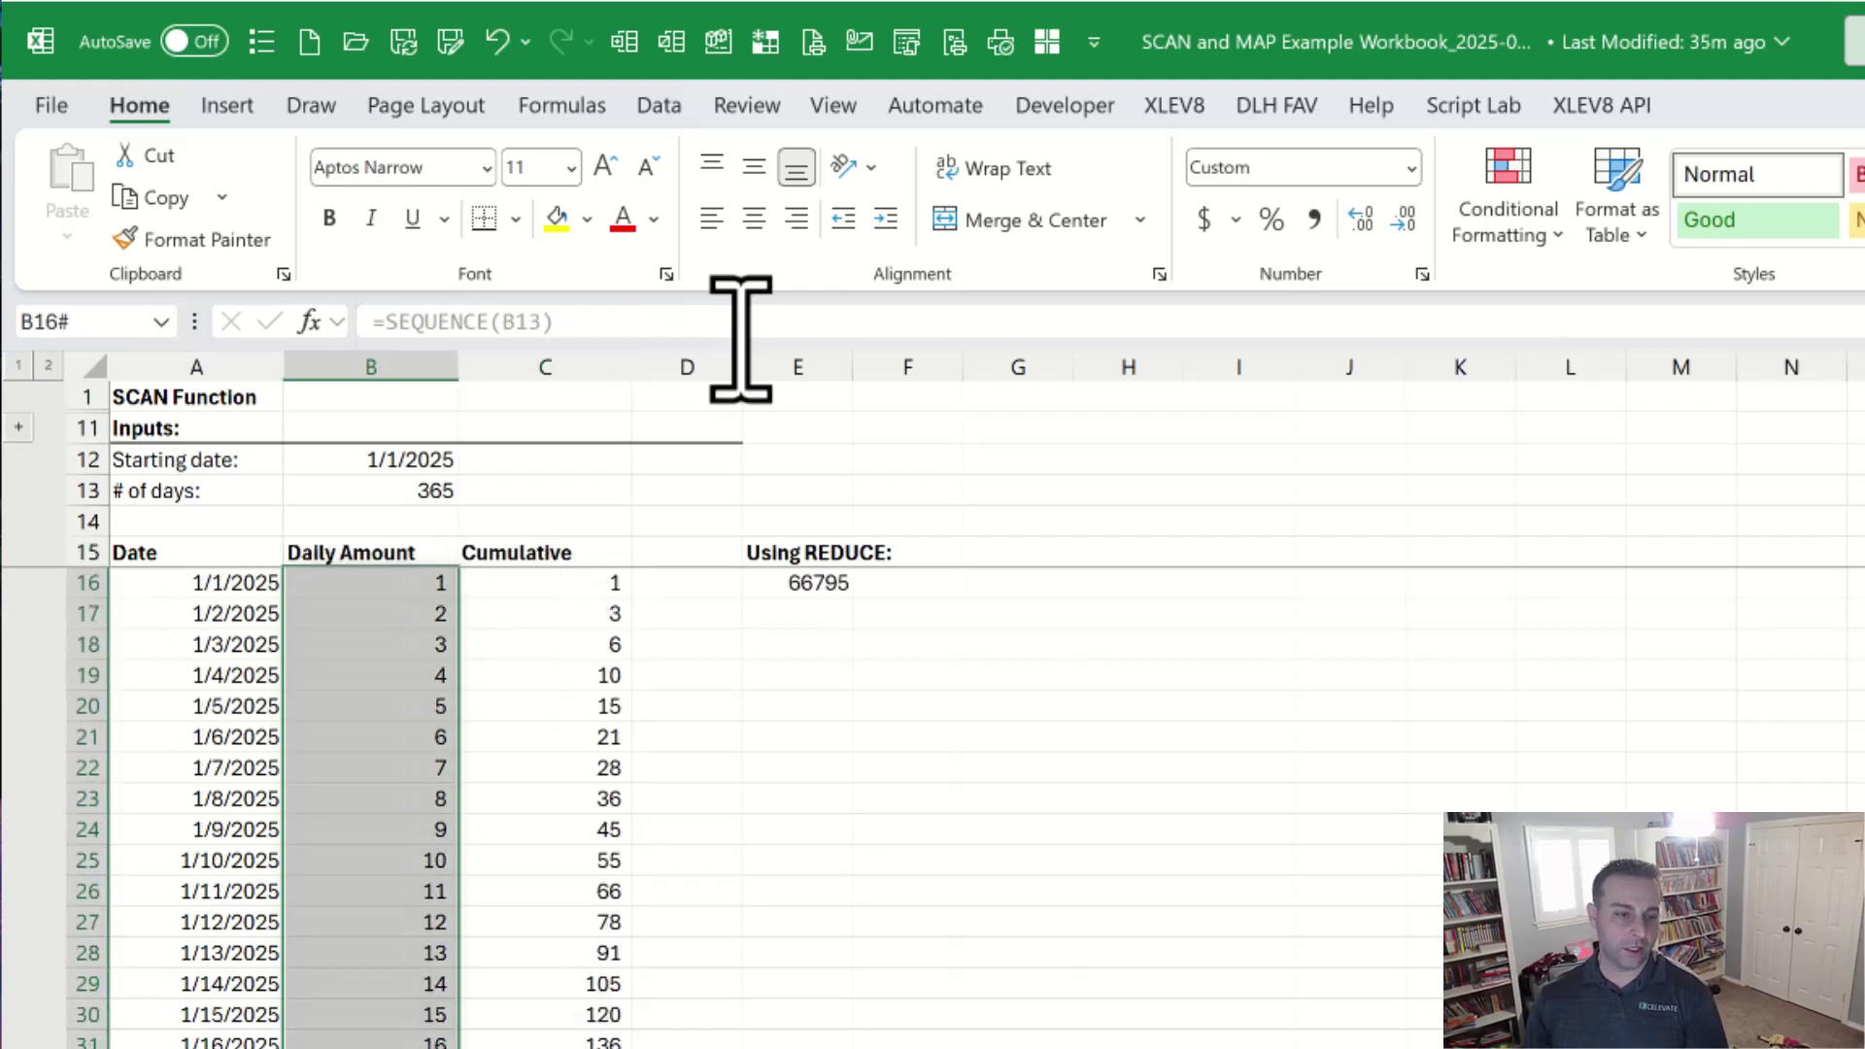
{"action": "key", "text": "Right"}
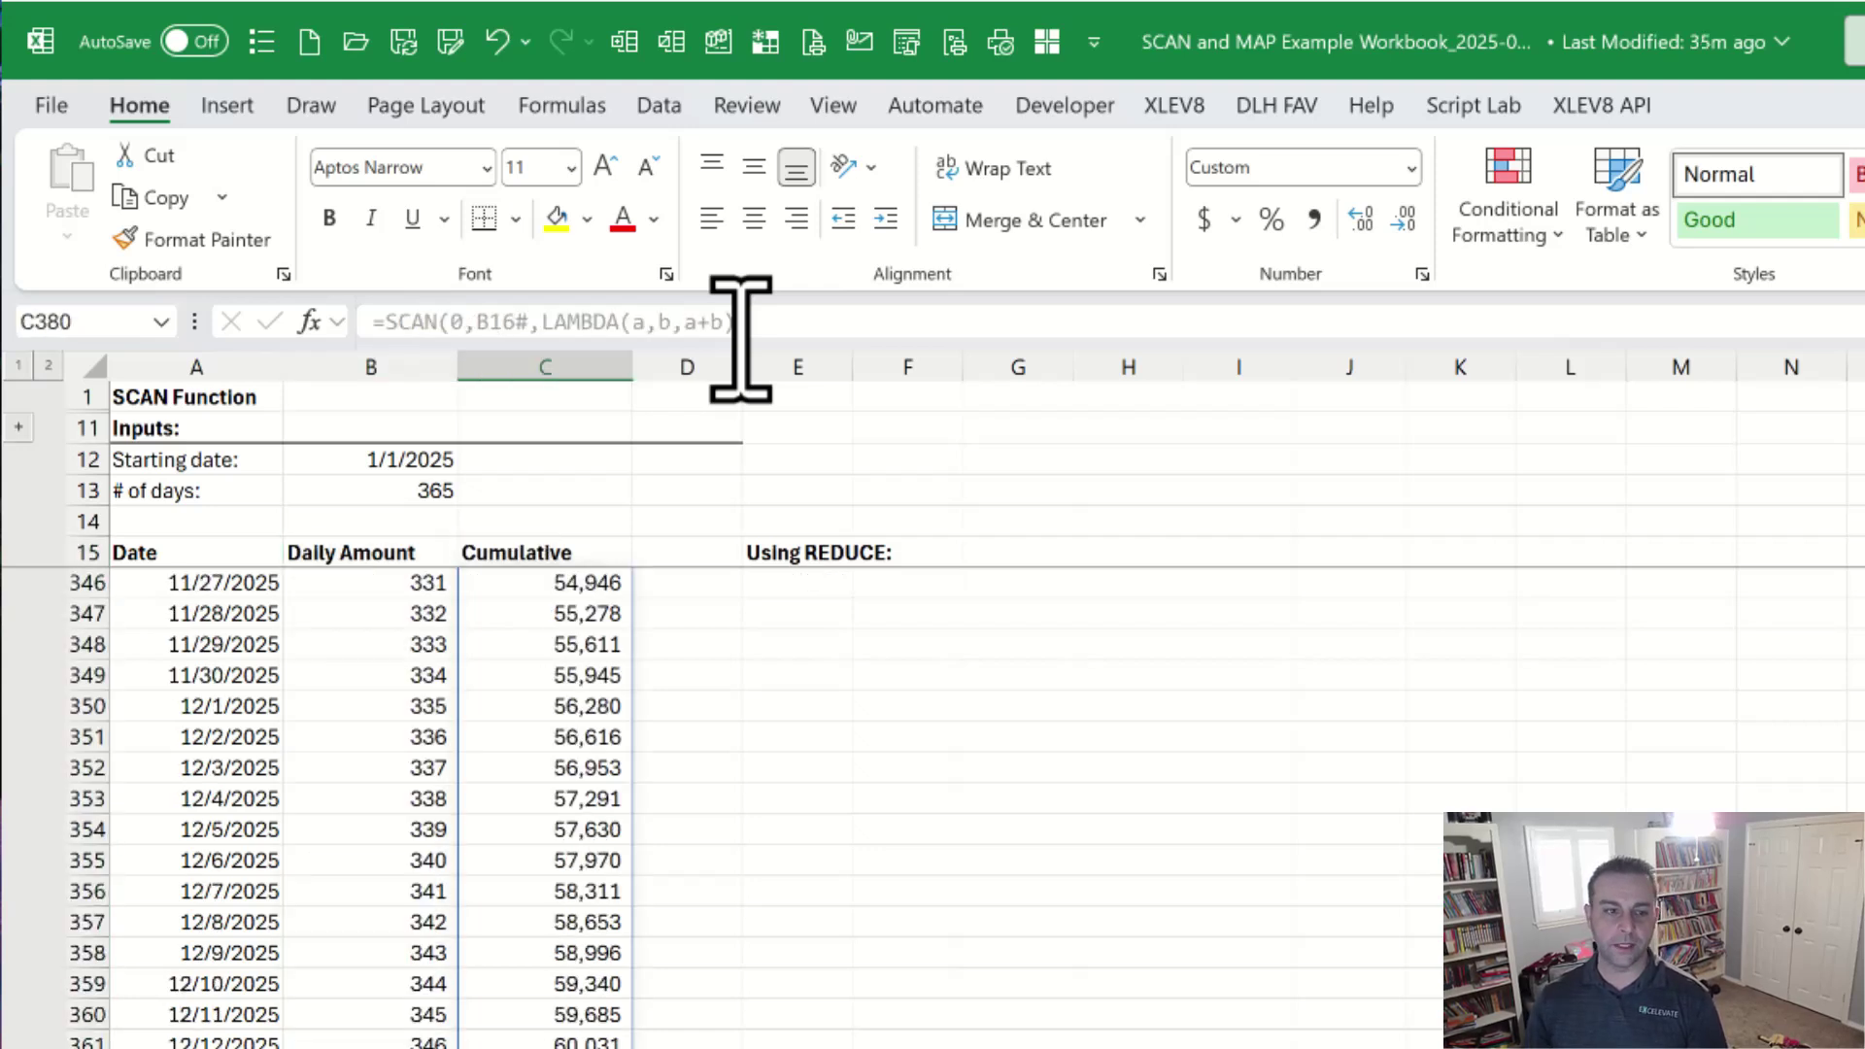
{"action": "key", "text": "ctrl+Up"}
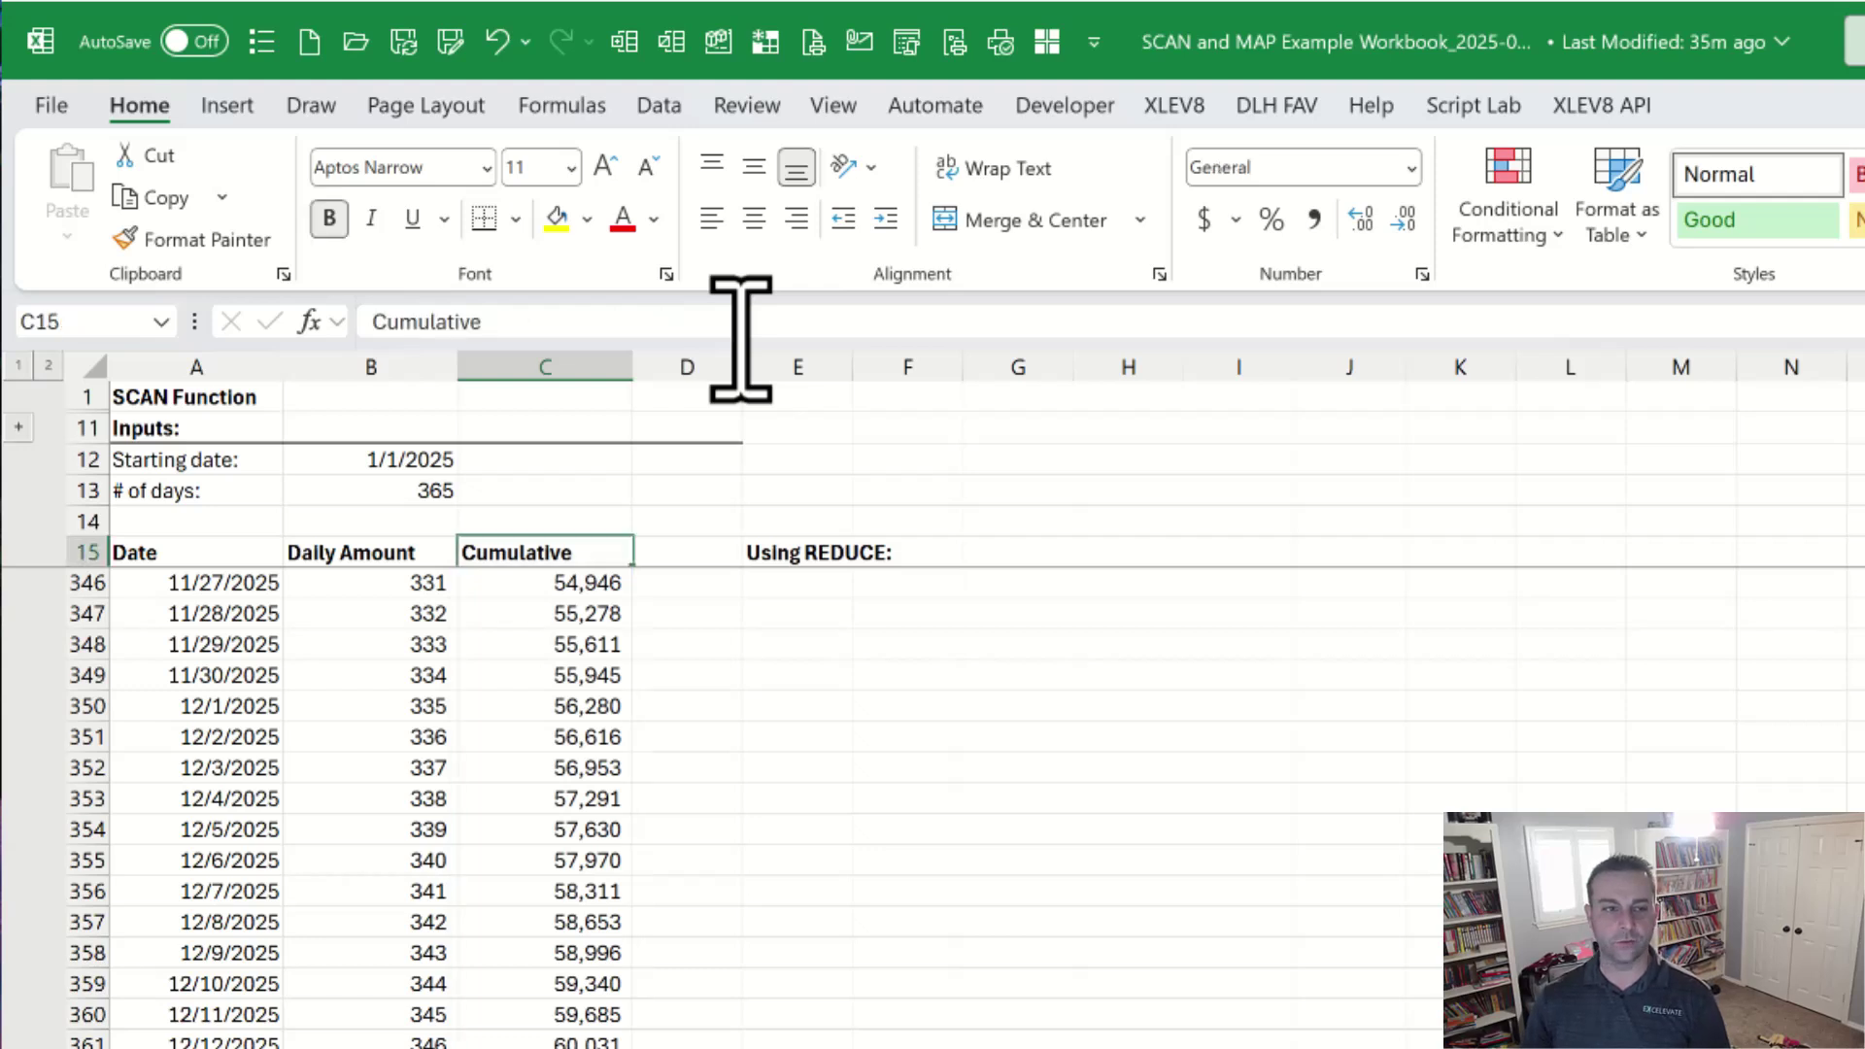
Show the REDUCE total of 66795 in E16, then move to the MAP Function sheet
{"action": "key", "text": "Down"}
{"action": "key", "text": "Right"}
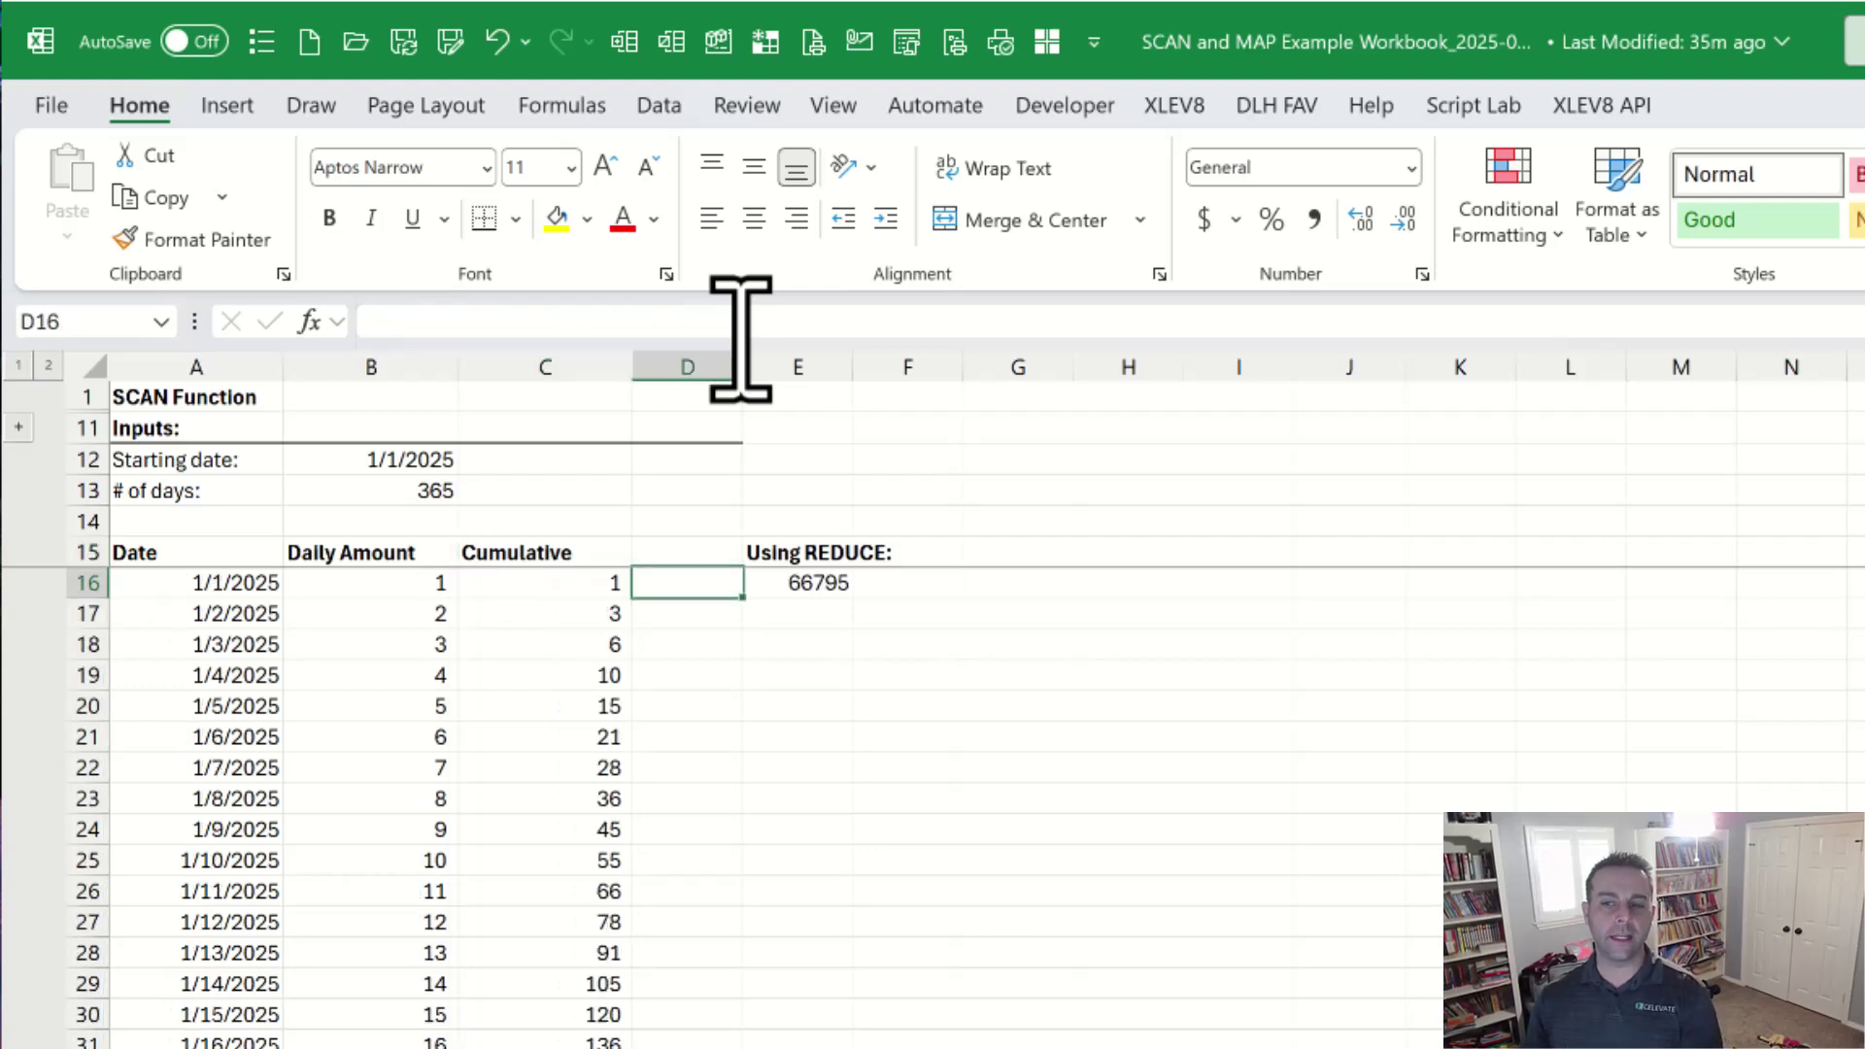
{"action": "key", "text": "Right"}
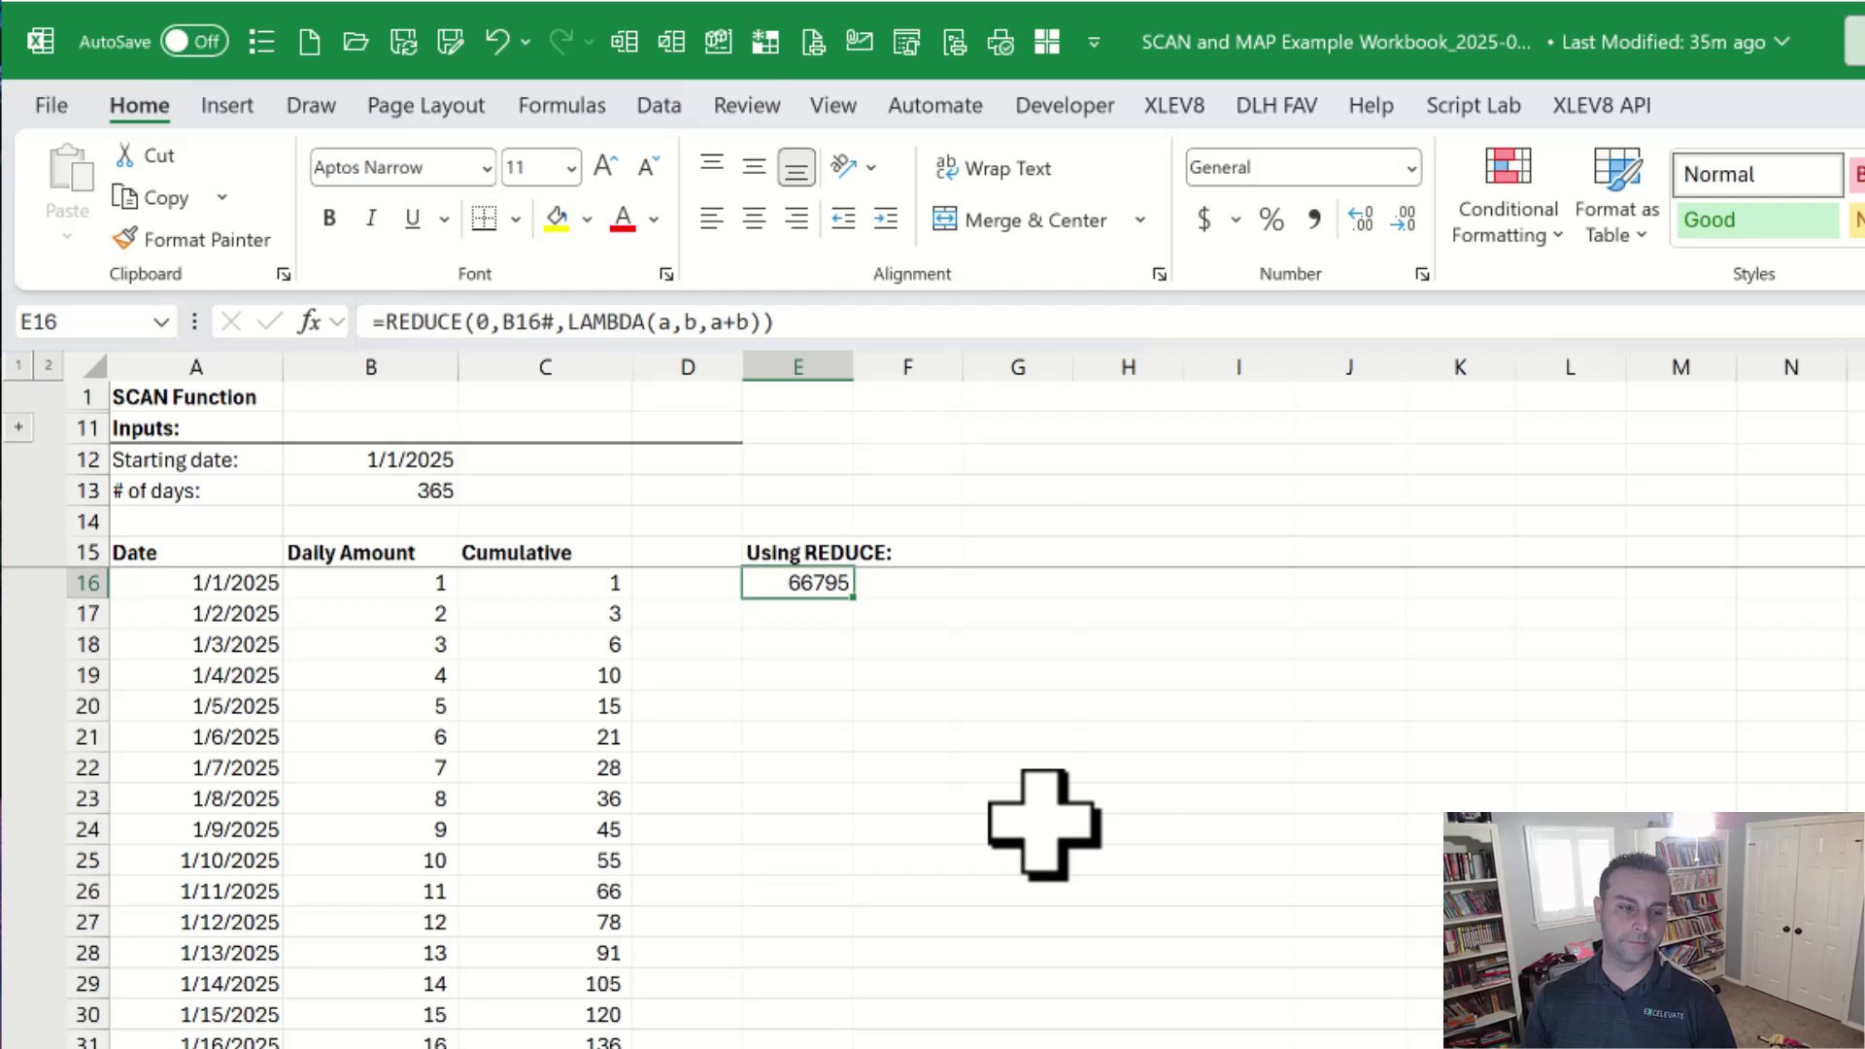
{"action": "key", "text": "ctrl+Page_Down"}
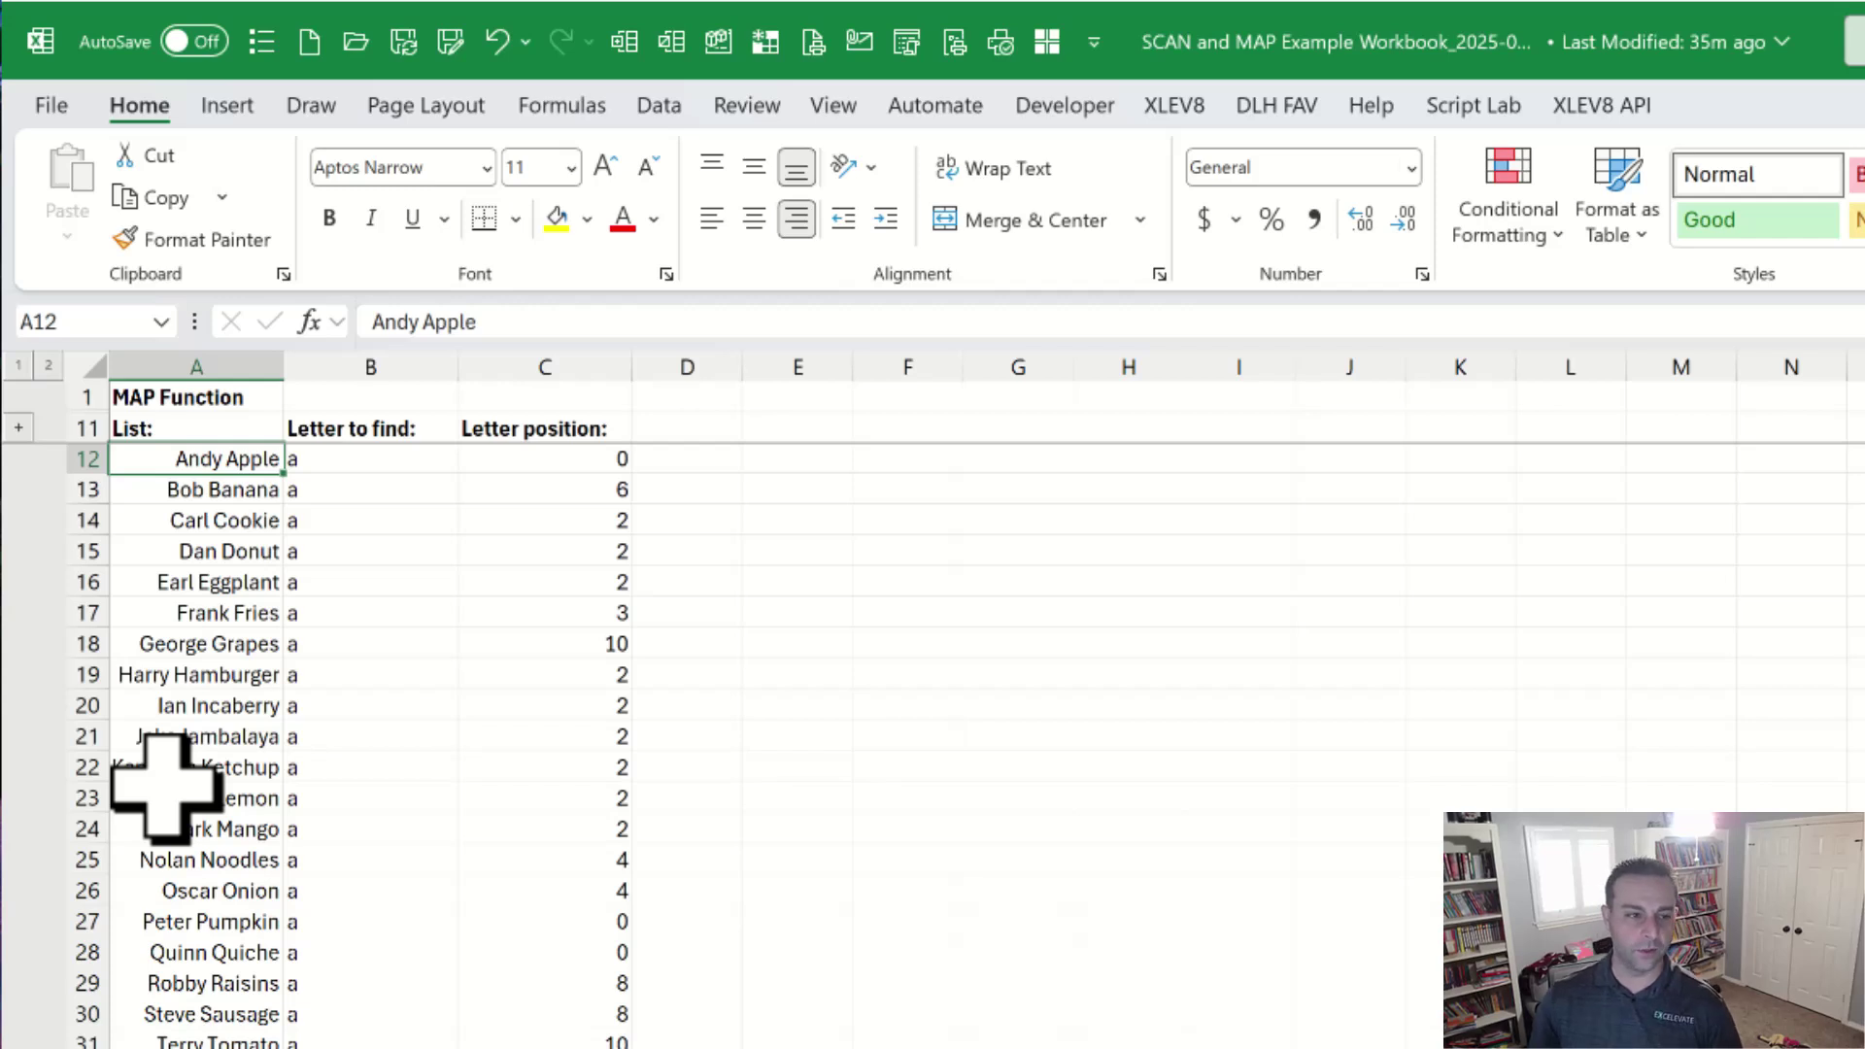
Check the first letter to find in B12, then select the MAP formula in C12
{"action": "left_click", "coordinate": [366, 467]}
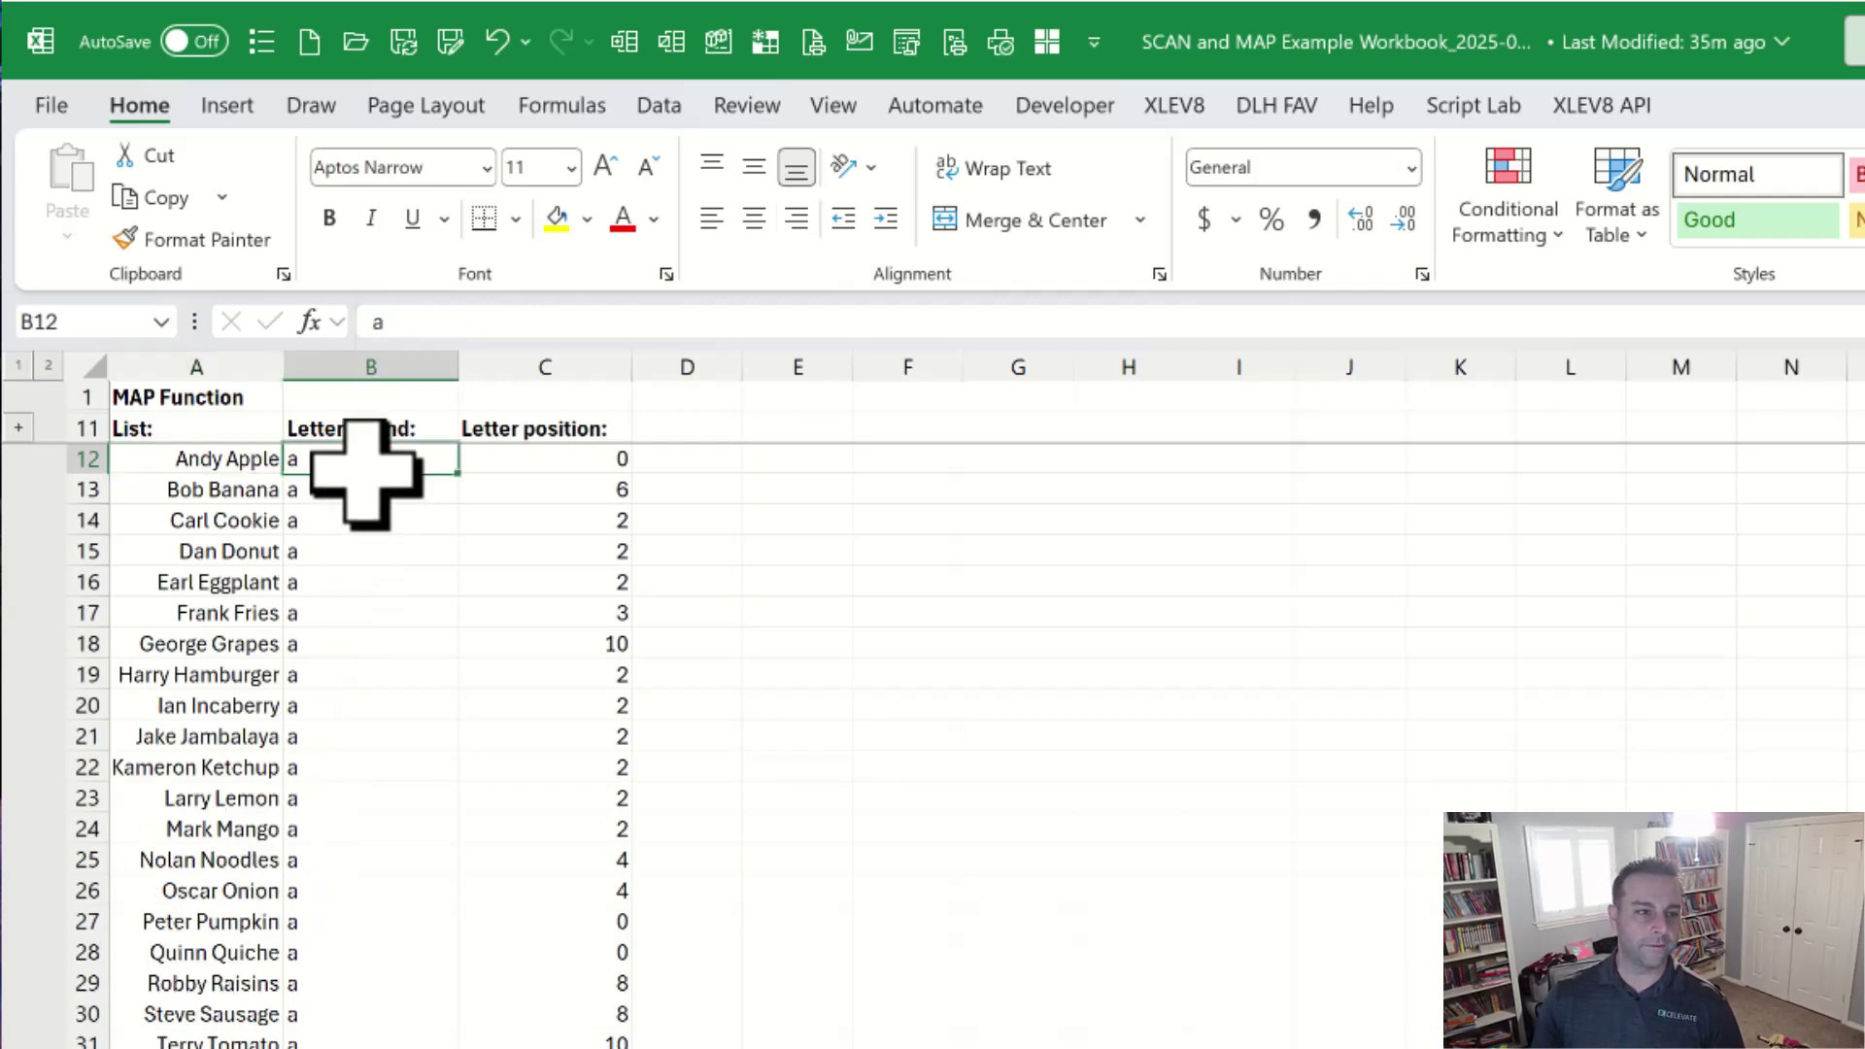
{"action": "left_click", "coordinate": [507, 464]}
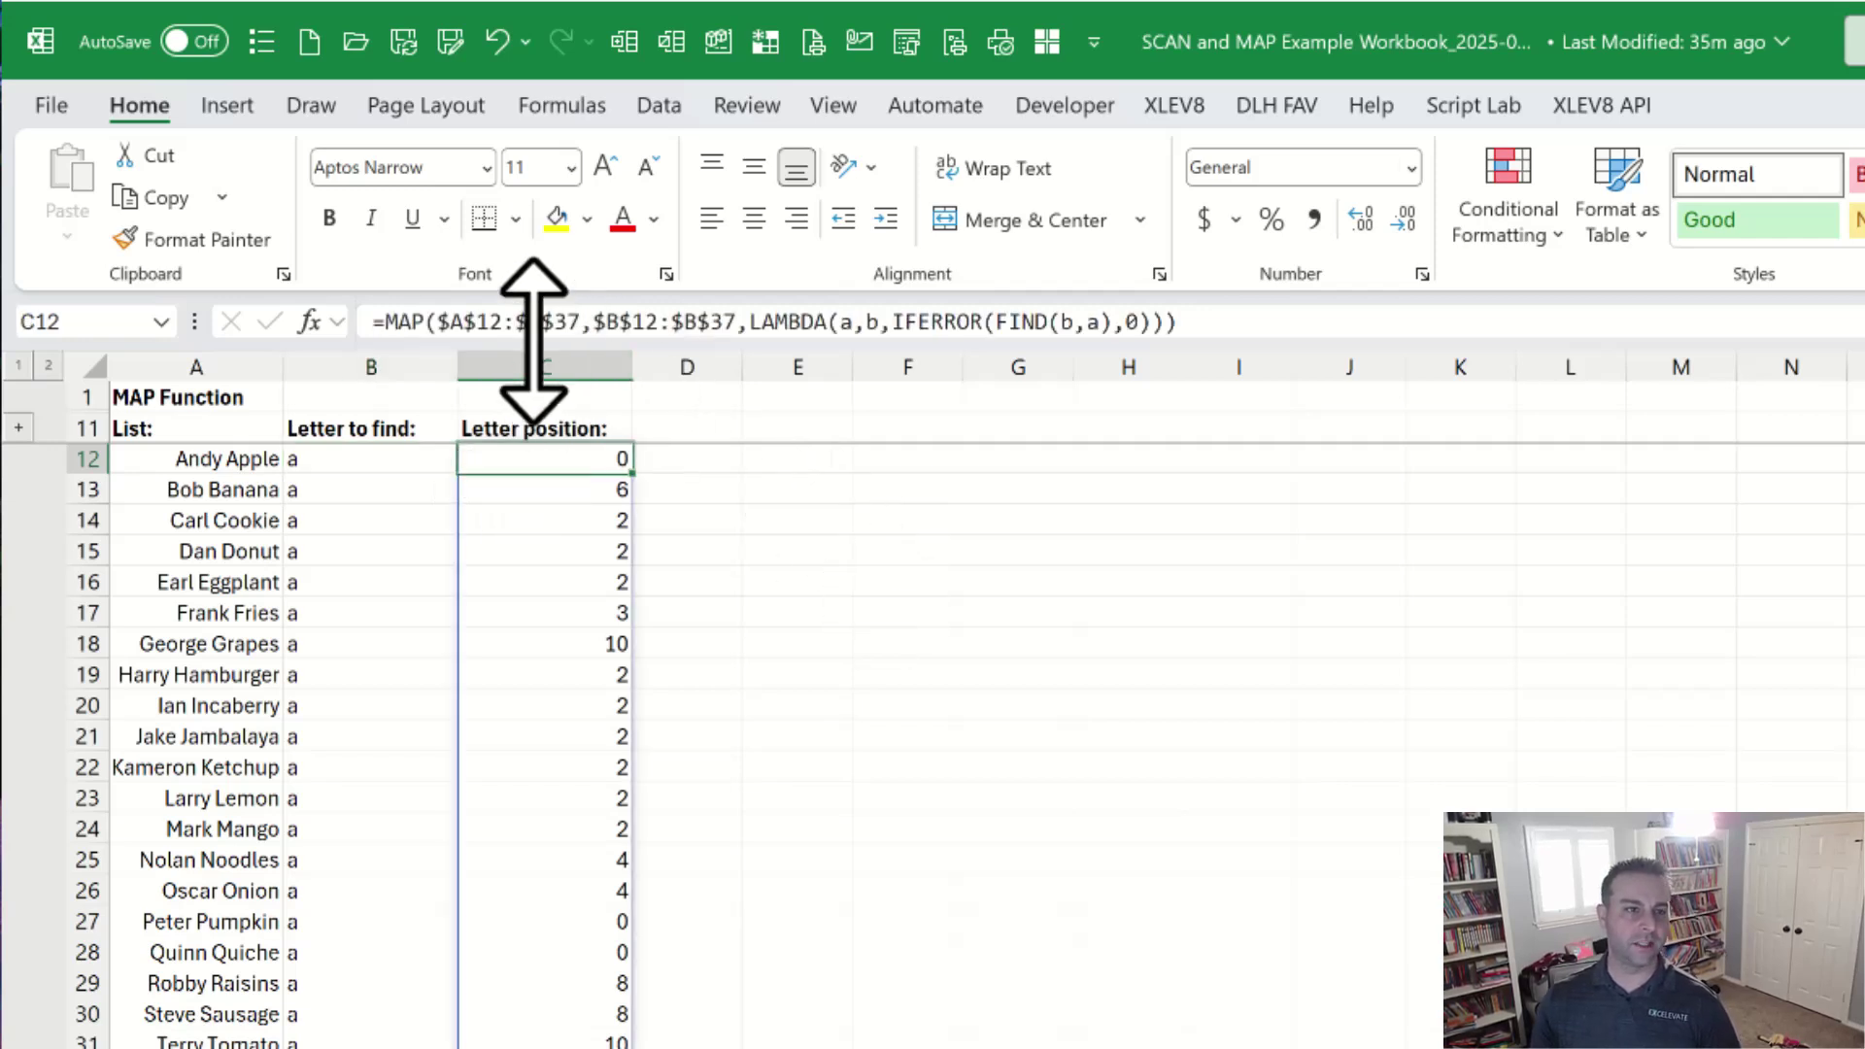
{"action": "left_click", "coordinate": [453, 324]}
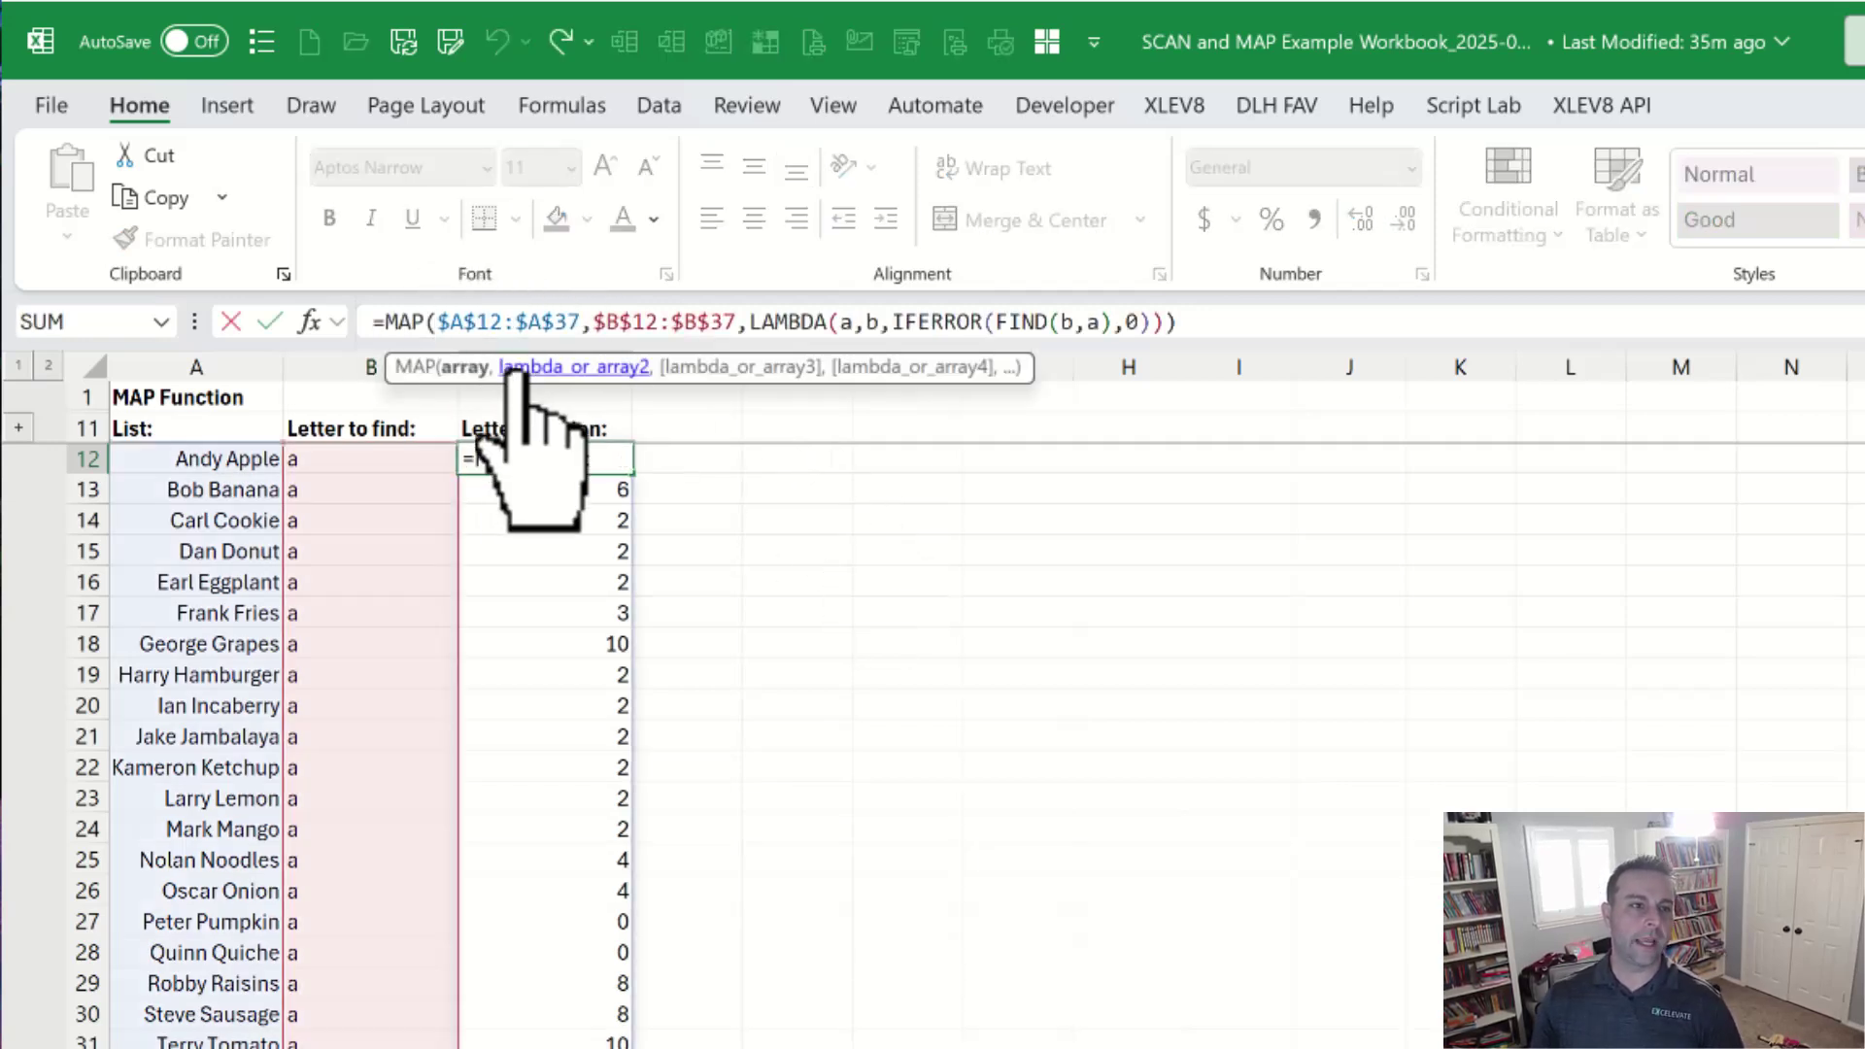
{"action": "left_click", "coordinate": [464, 367]}
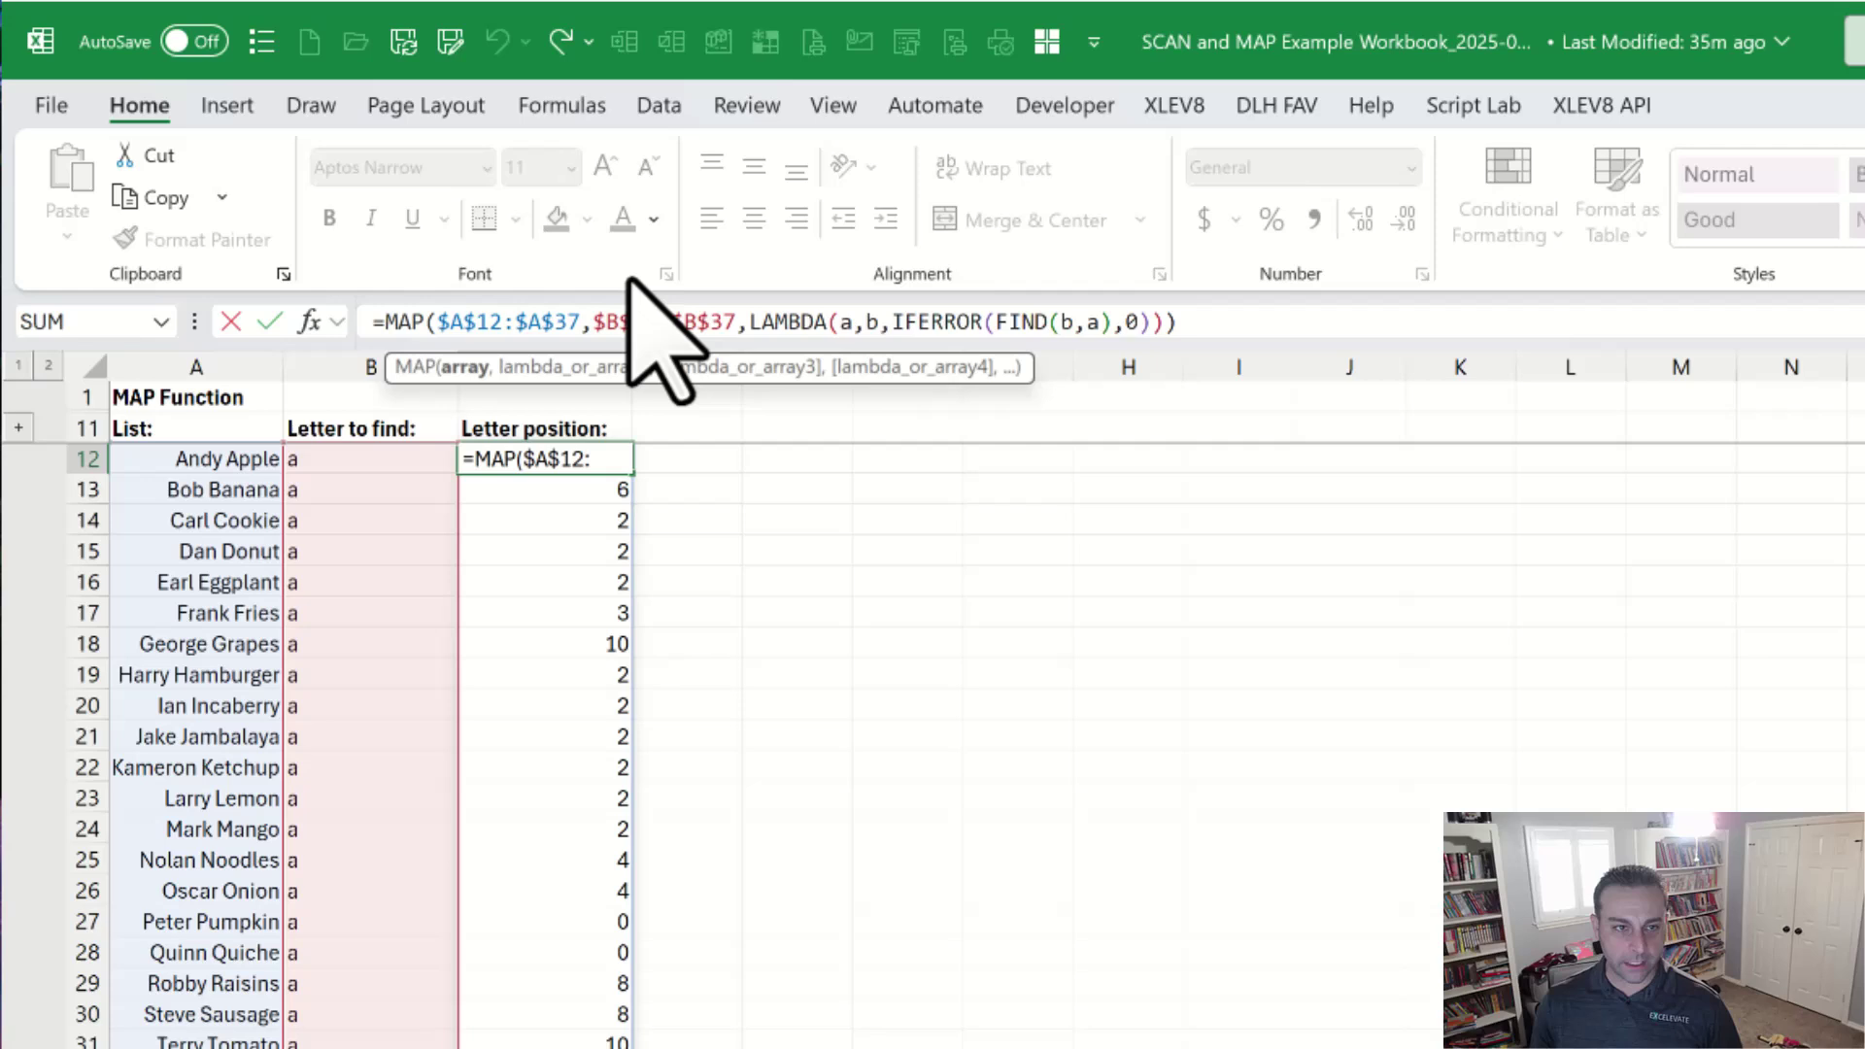
{"action": "left_click", "coordinate": [914, 322]}
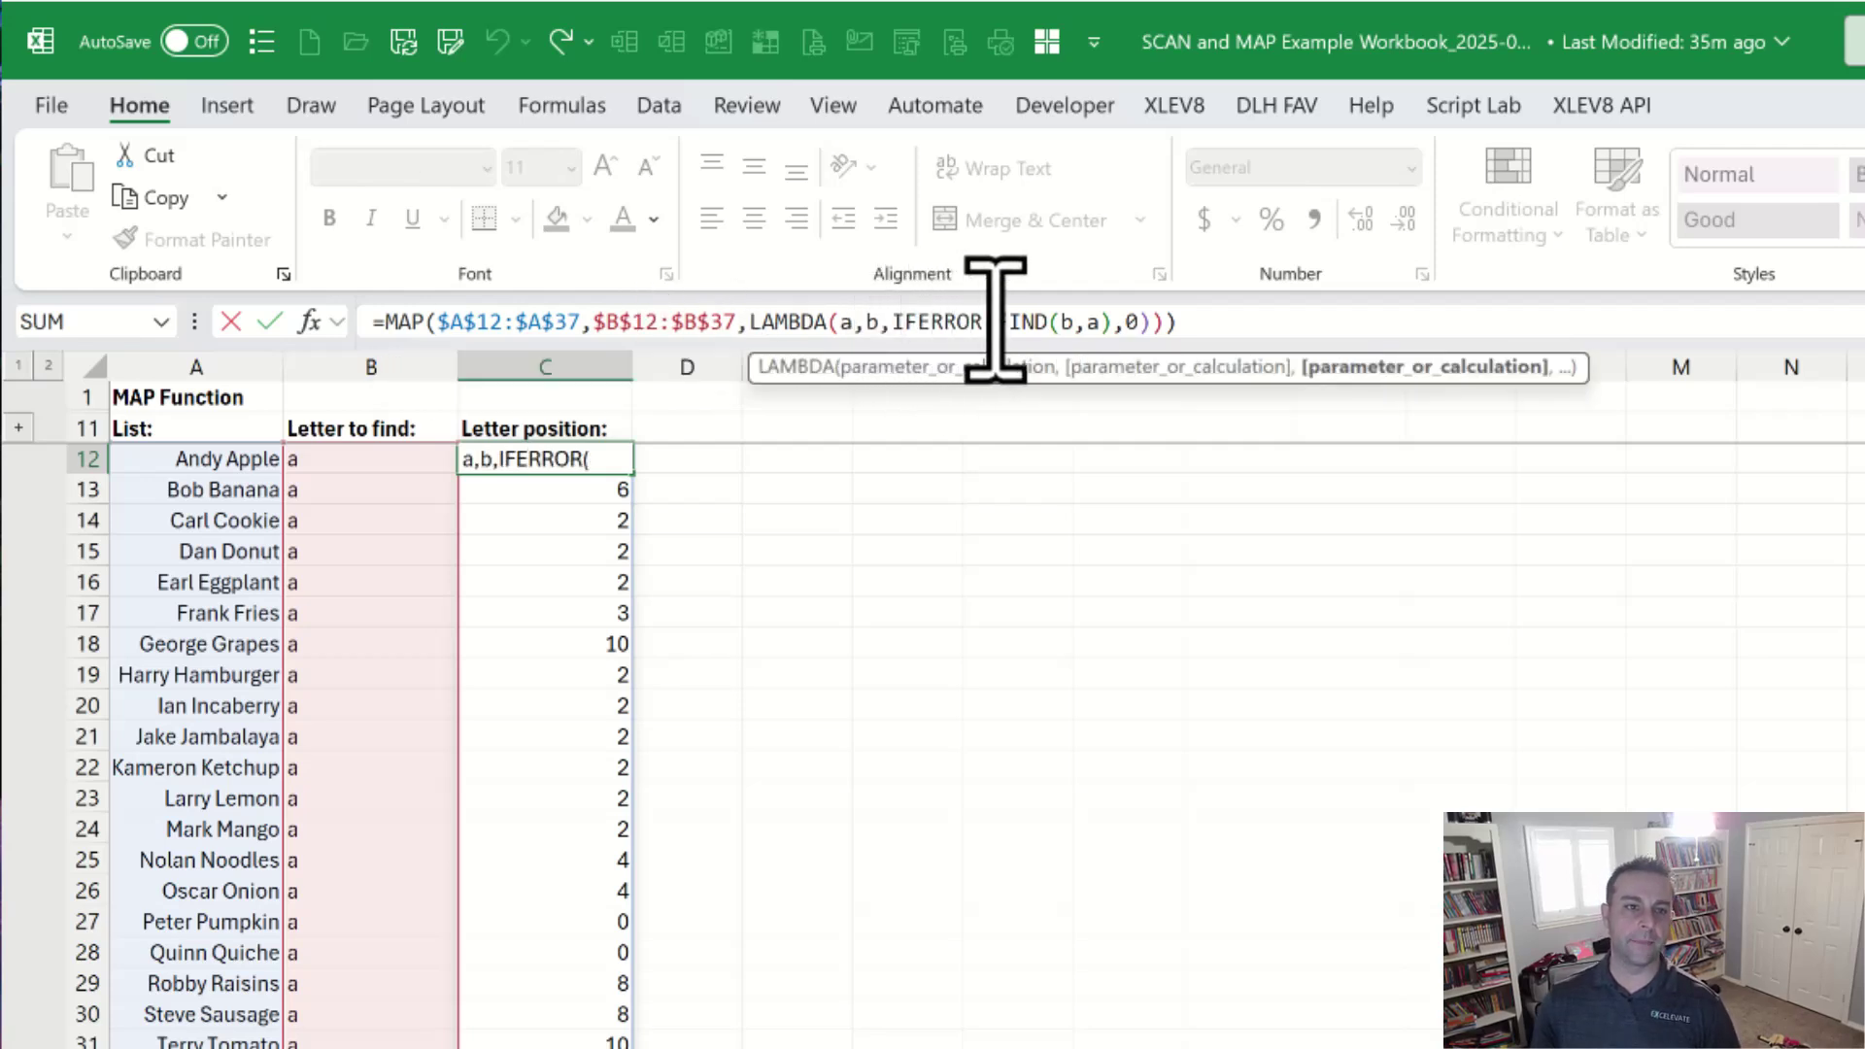
{"action": "left_click", "coordinate": [1066, 322]}
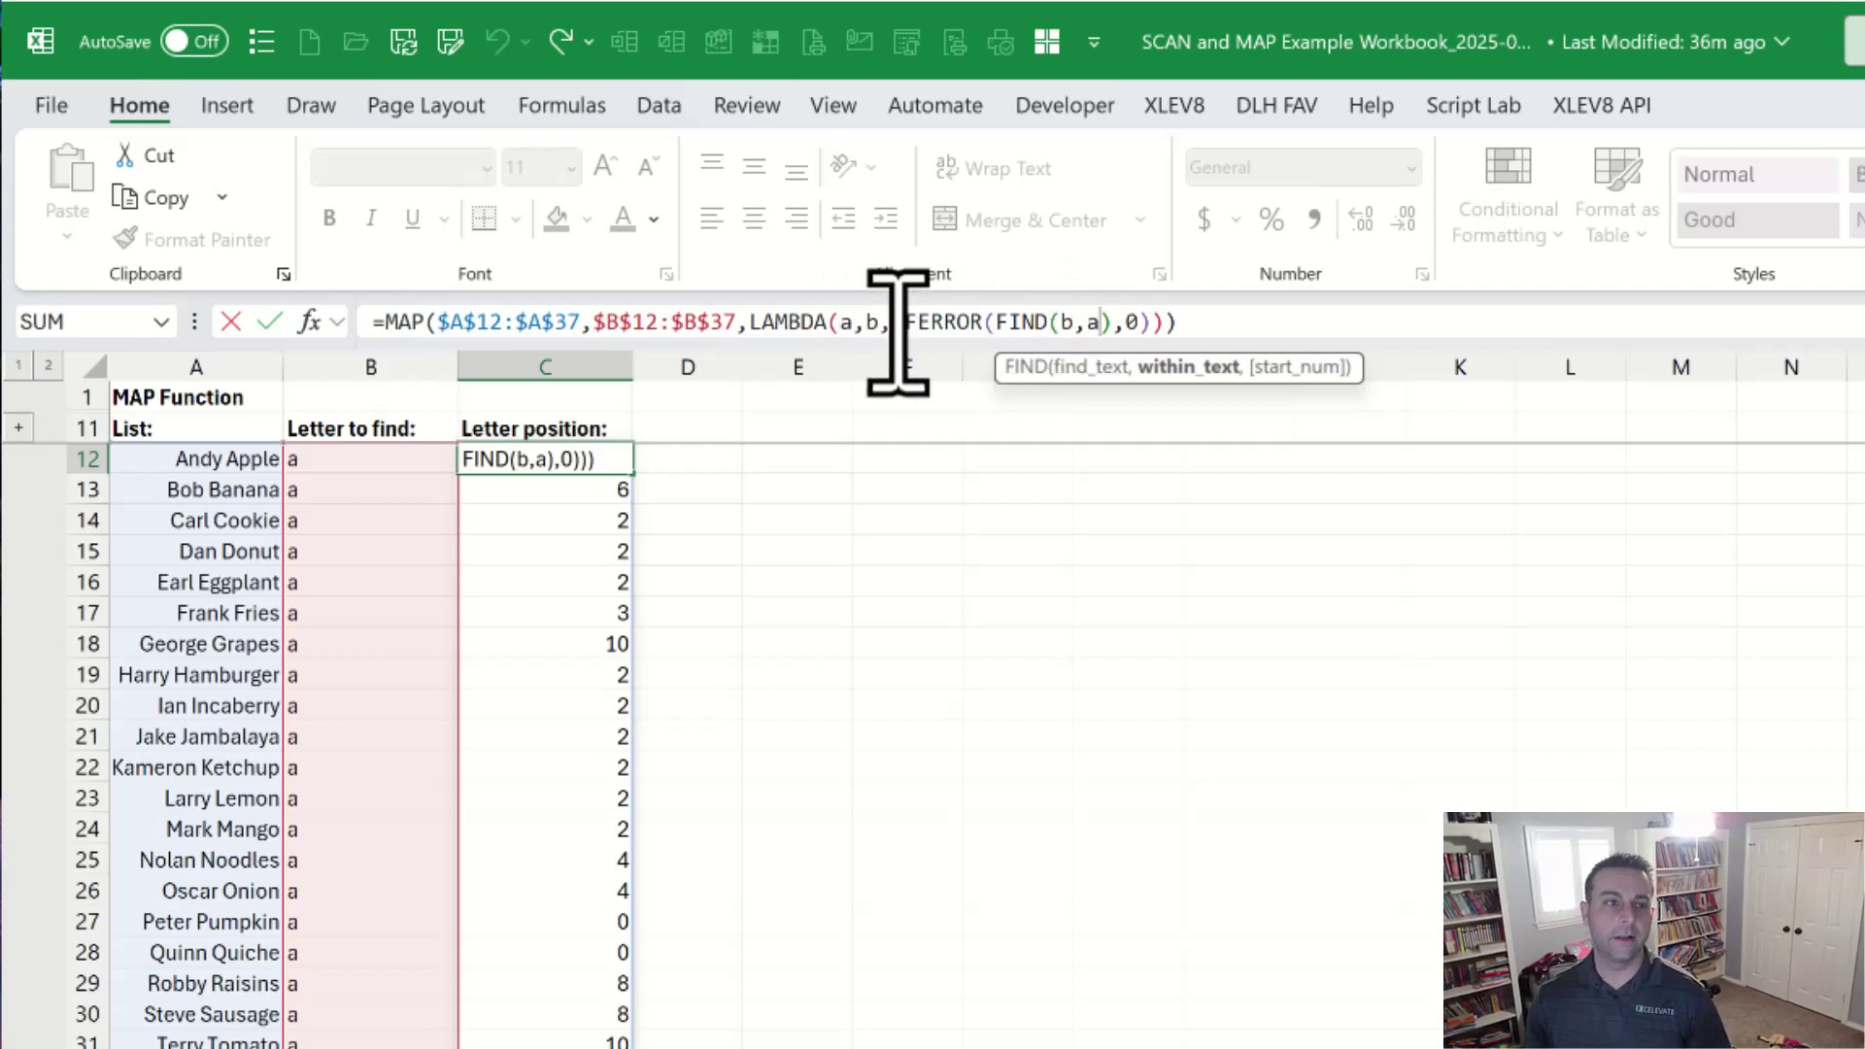
{"action": "left_click", "coordinate": [599, 325]}
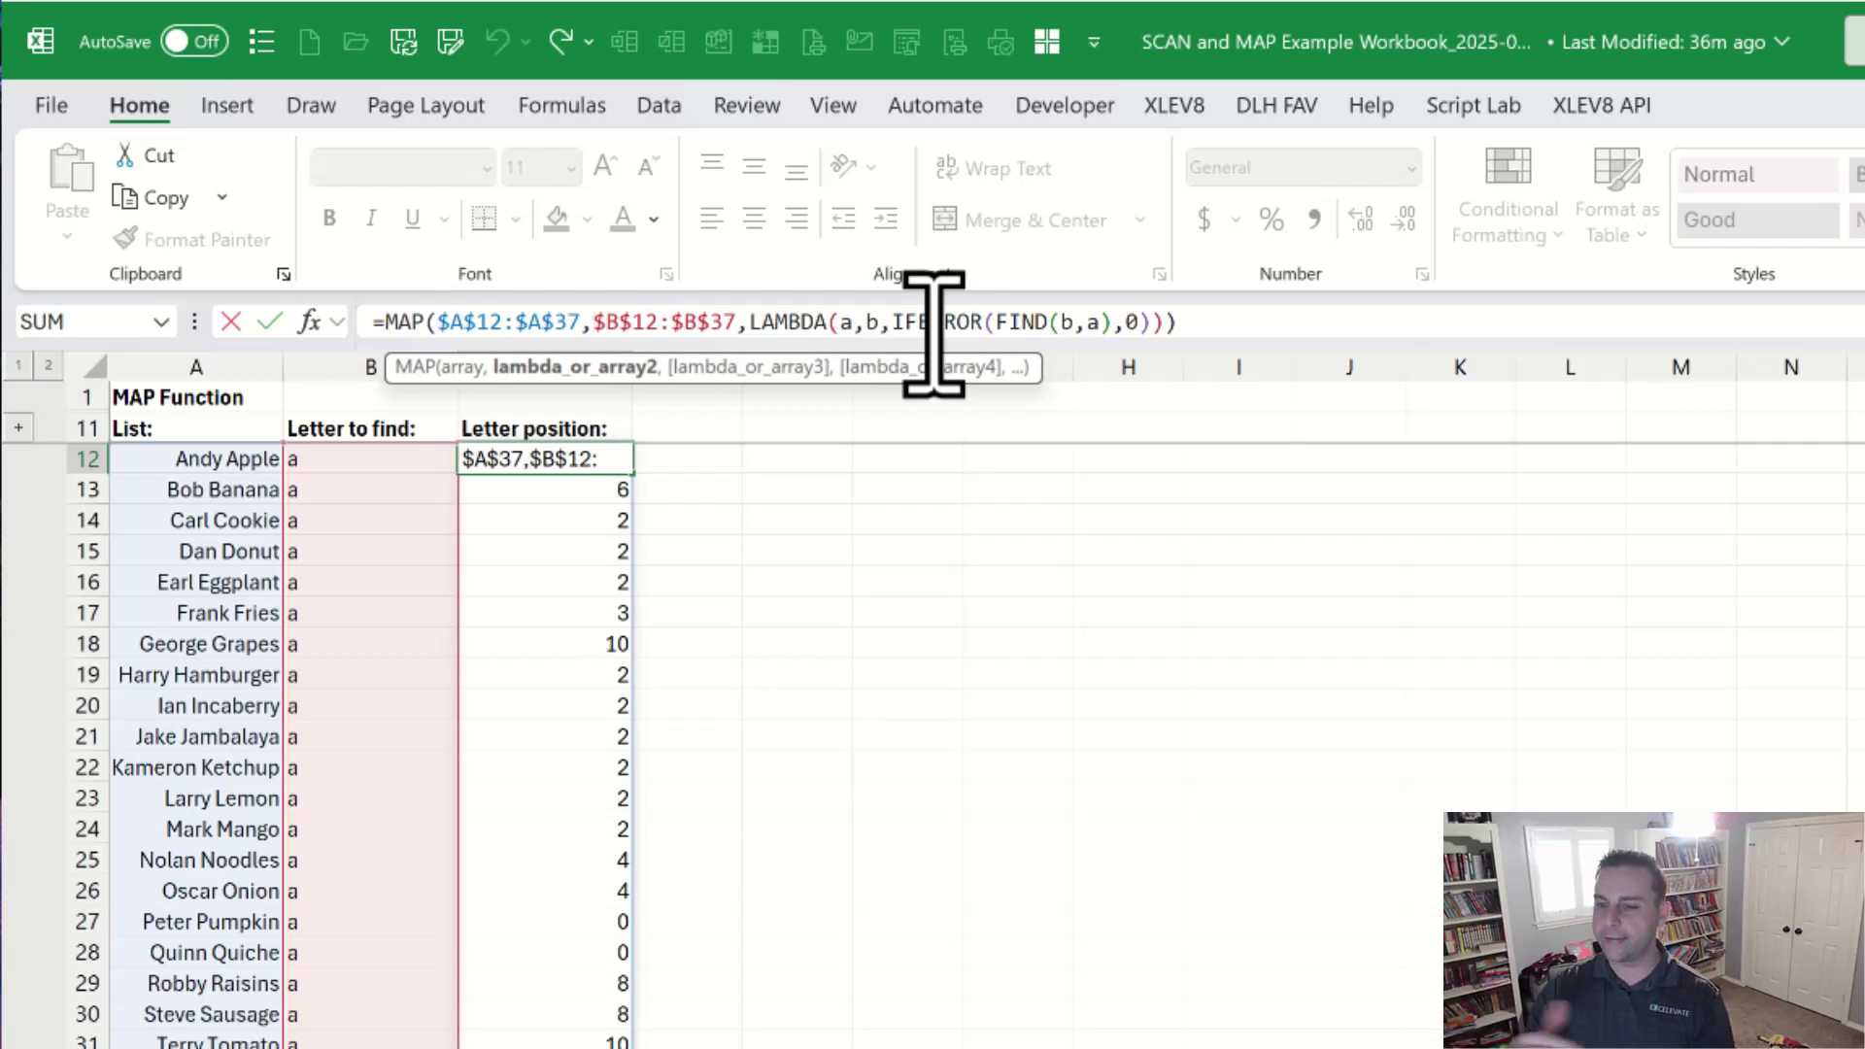
Commit the MAP formula unchanged, delete rows 20–29 and undo it, then recheck C19 and C12
{"action": "key", "text": "ctrl+Return"}
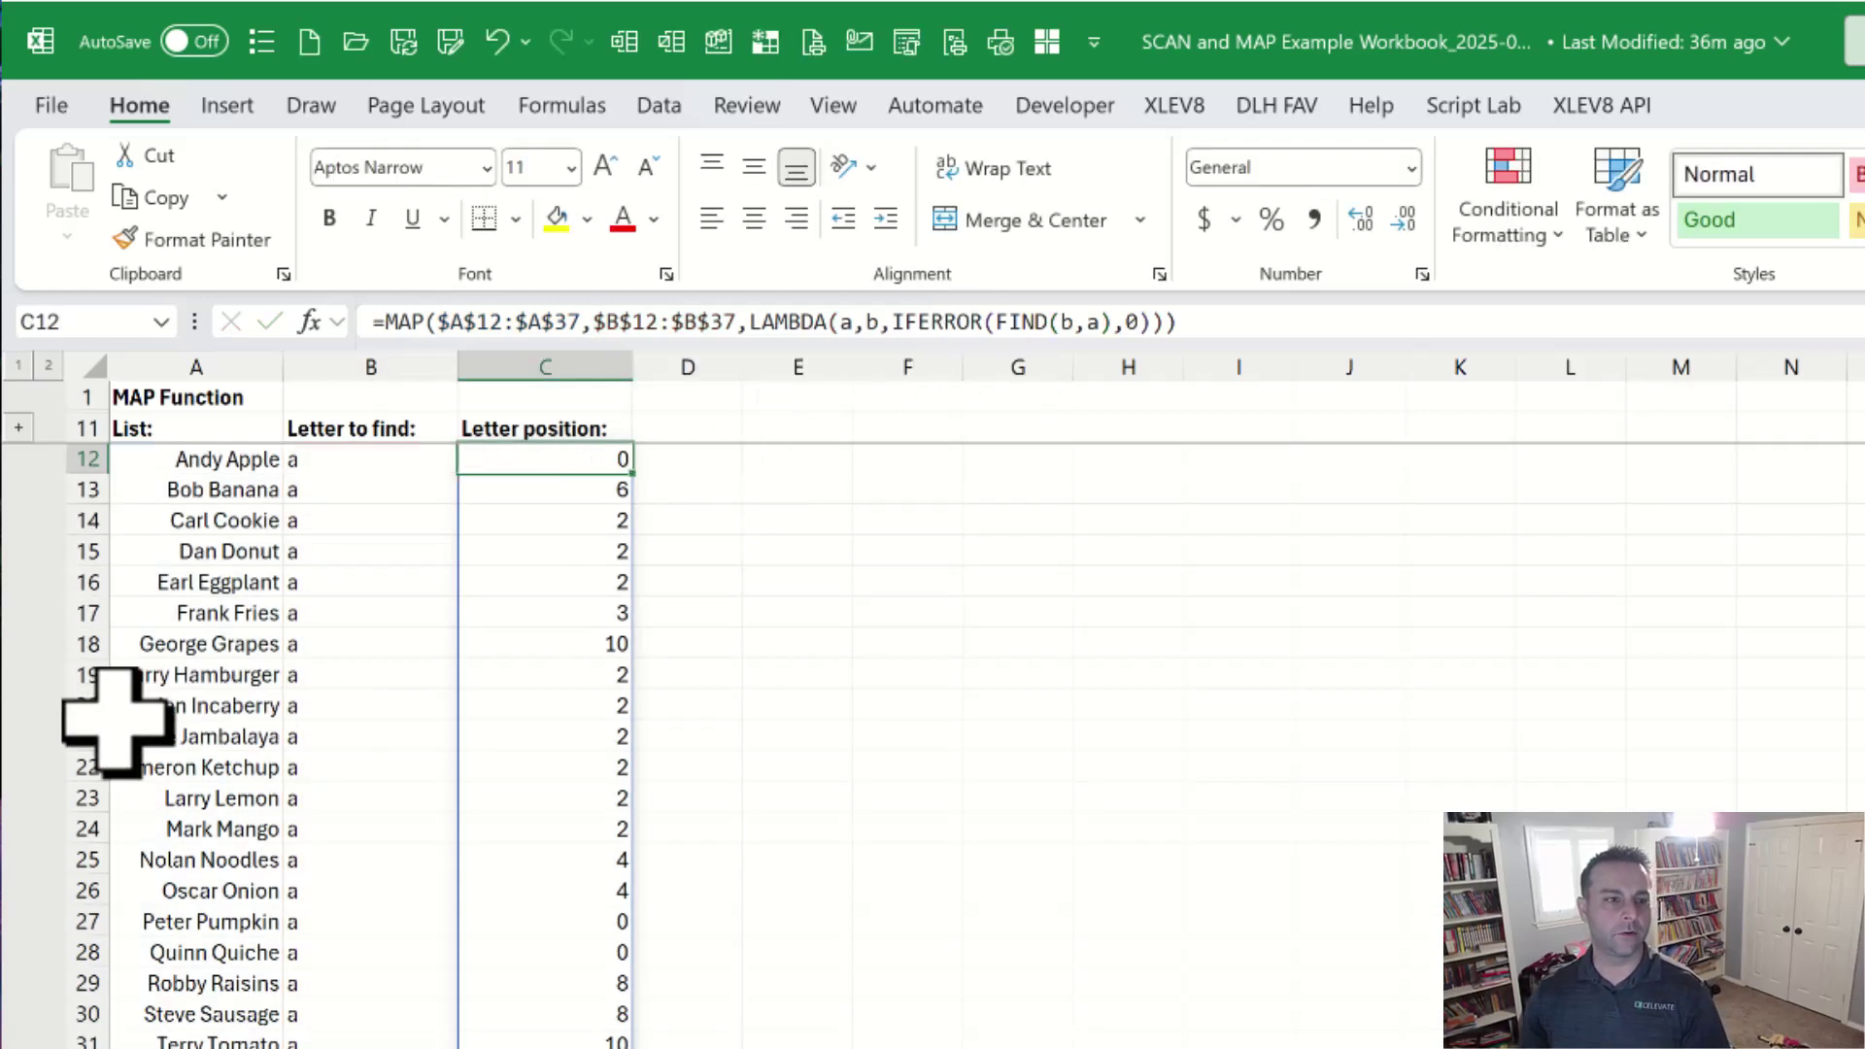
{"action": "left_click_drag", "start_coordinate": [89, 707], "coordinate": [75, 986]}
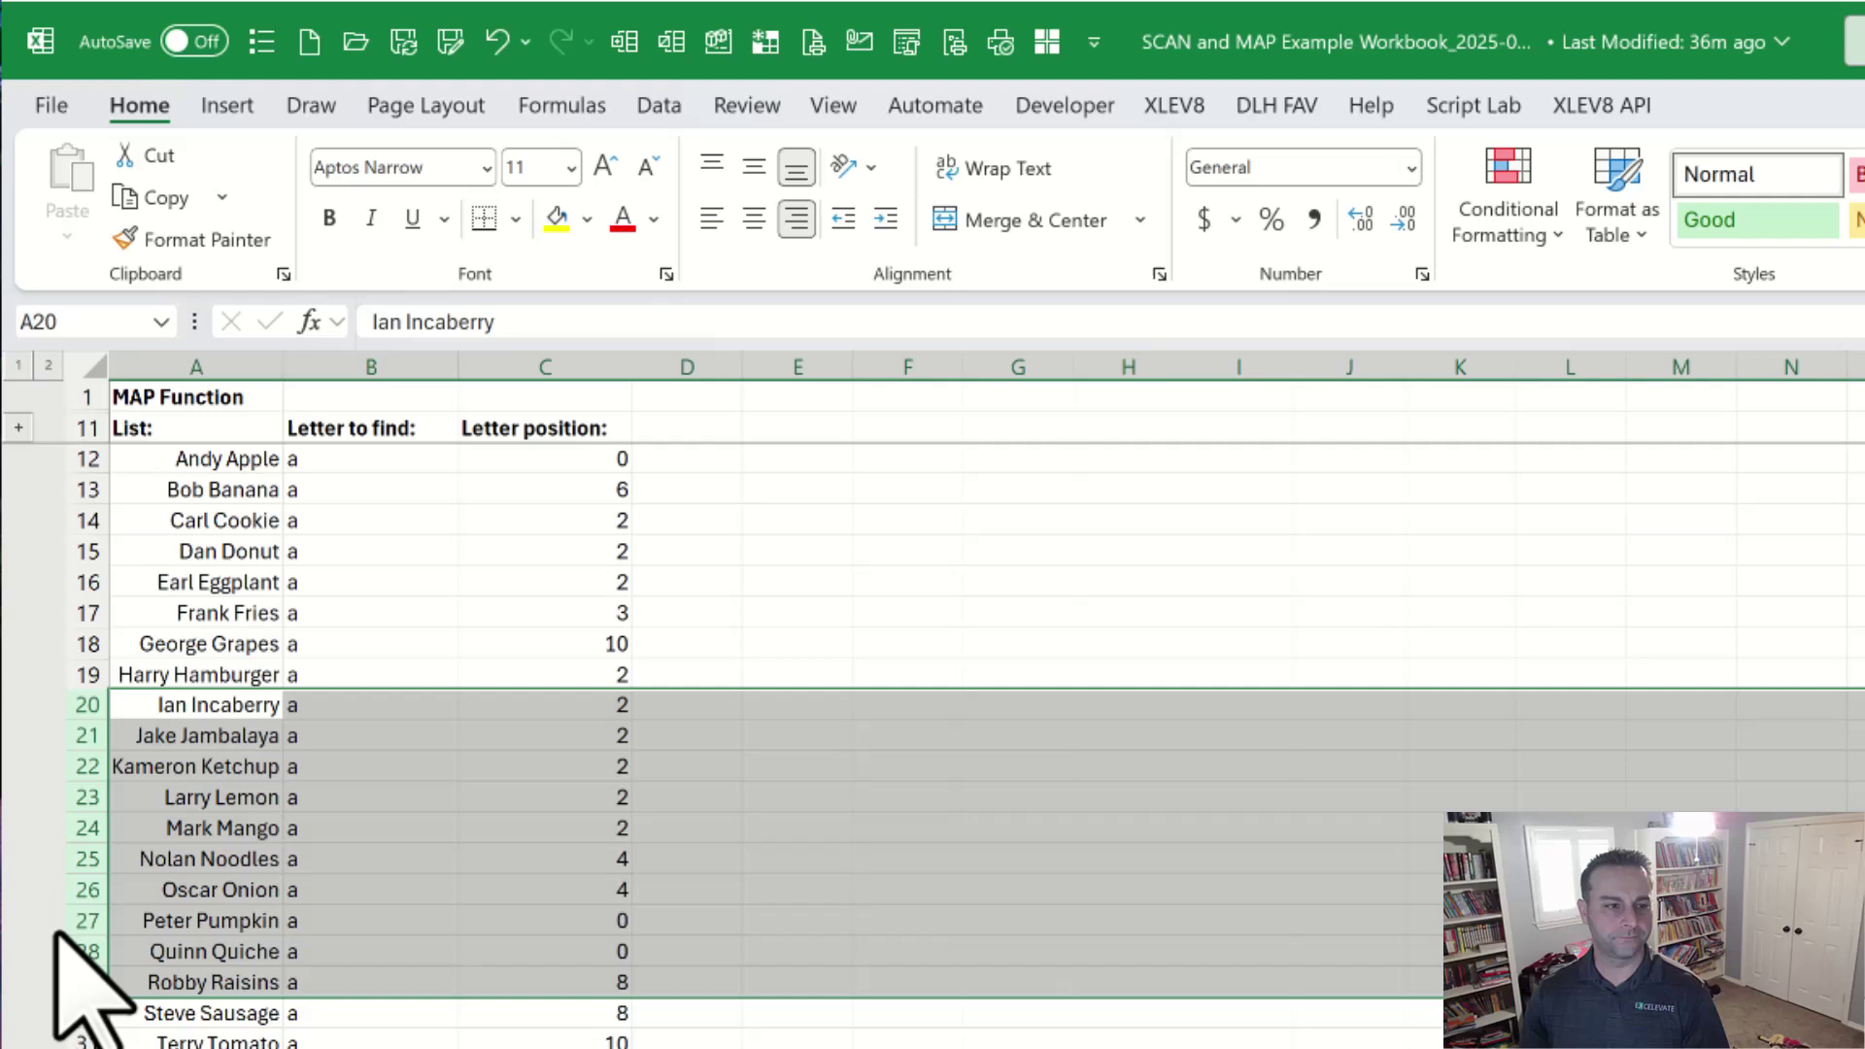
{"action": "right_click", "coordinate": [78, 905]}
{"action": "key", "text": "d"}
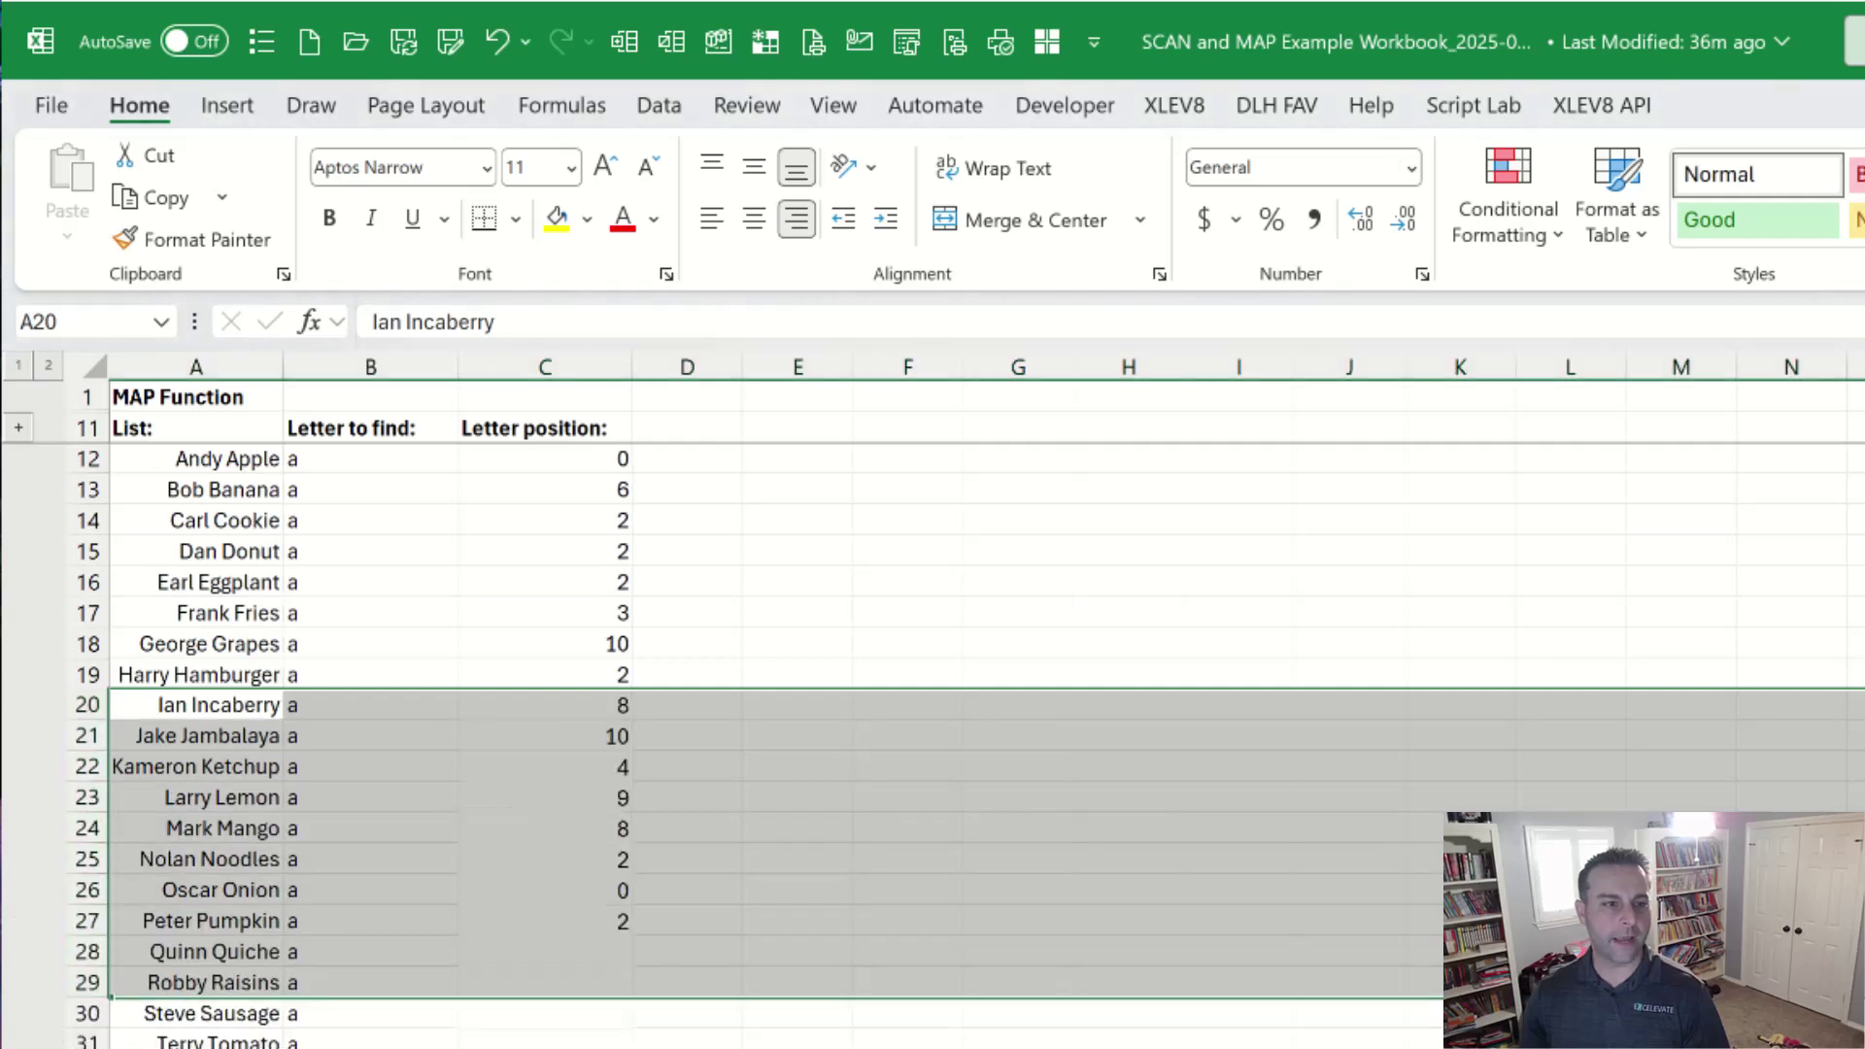
{"action": "key", "text": "ctrl+z"}
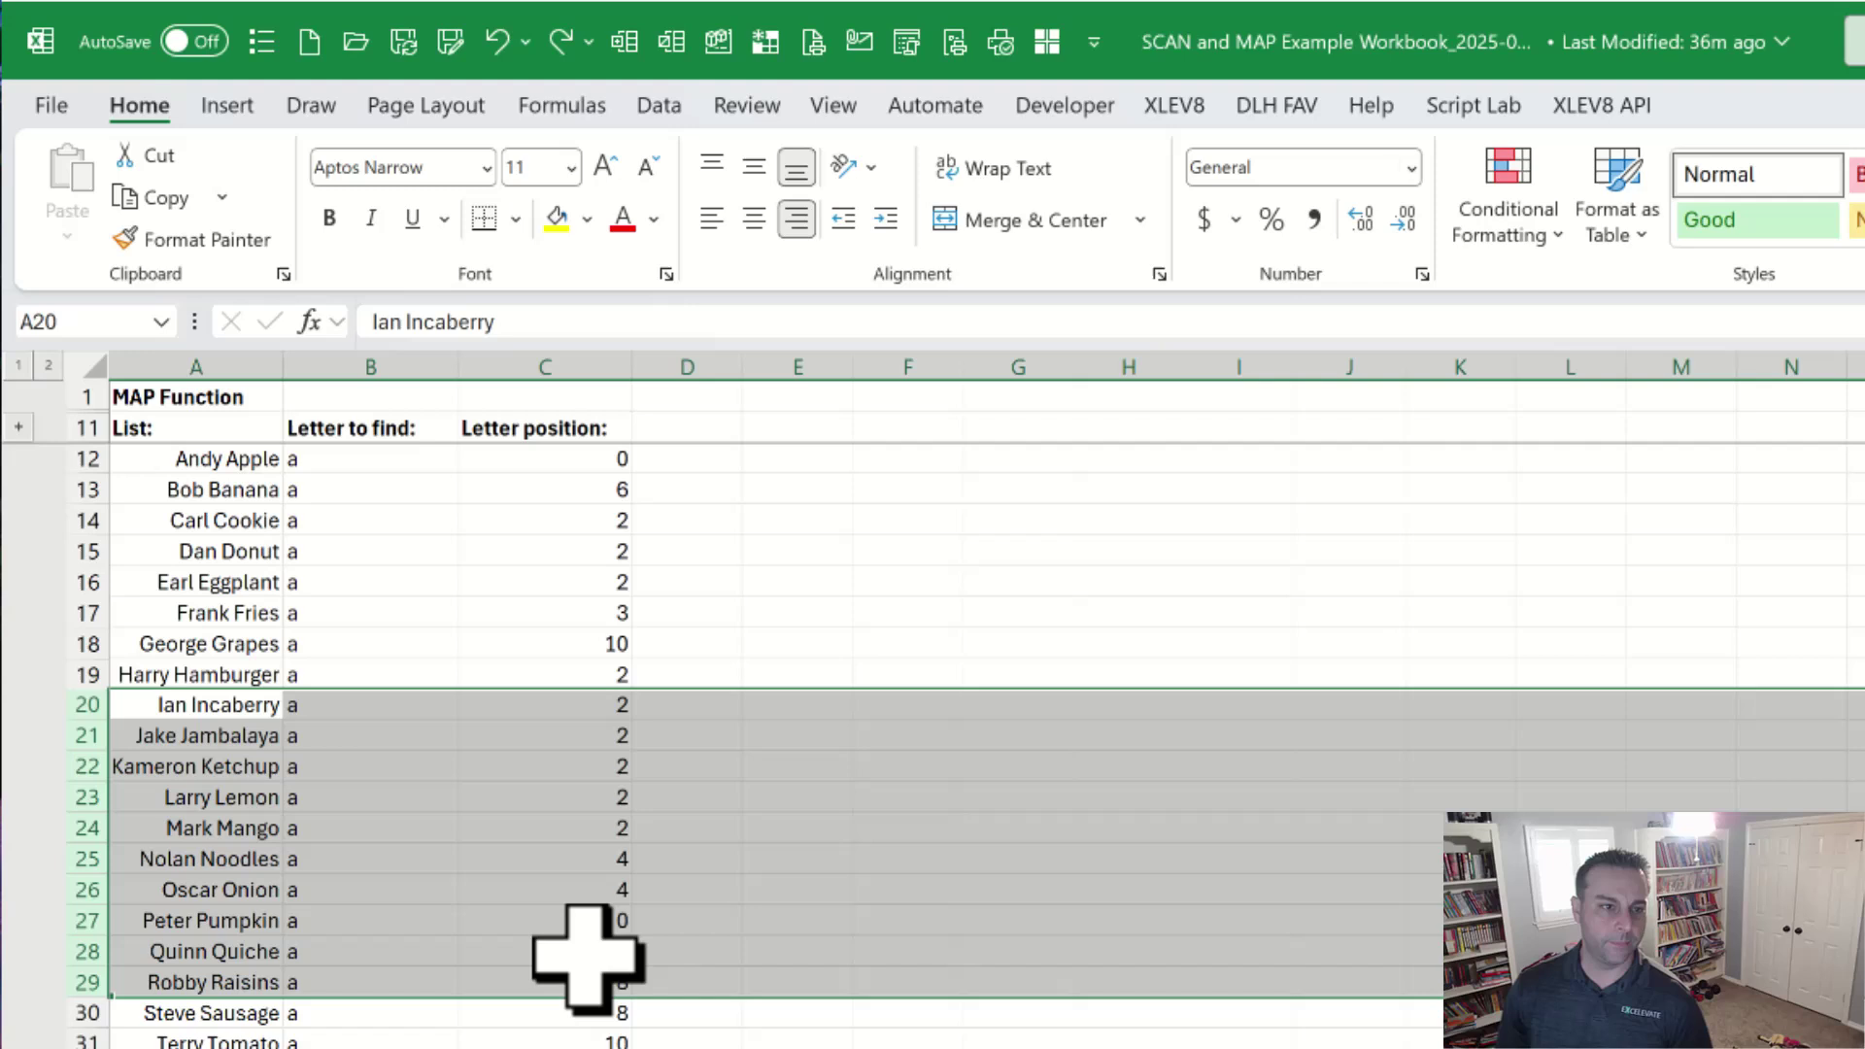
{"action": "left_click", "coordinate": [594, 670]}
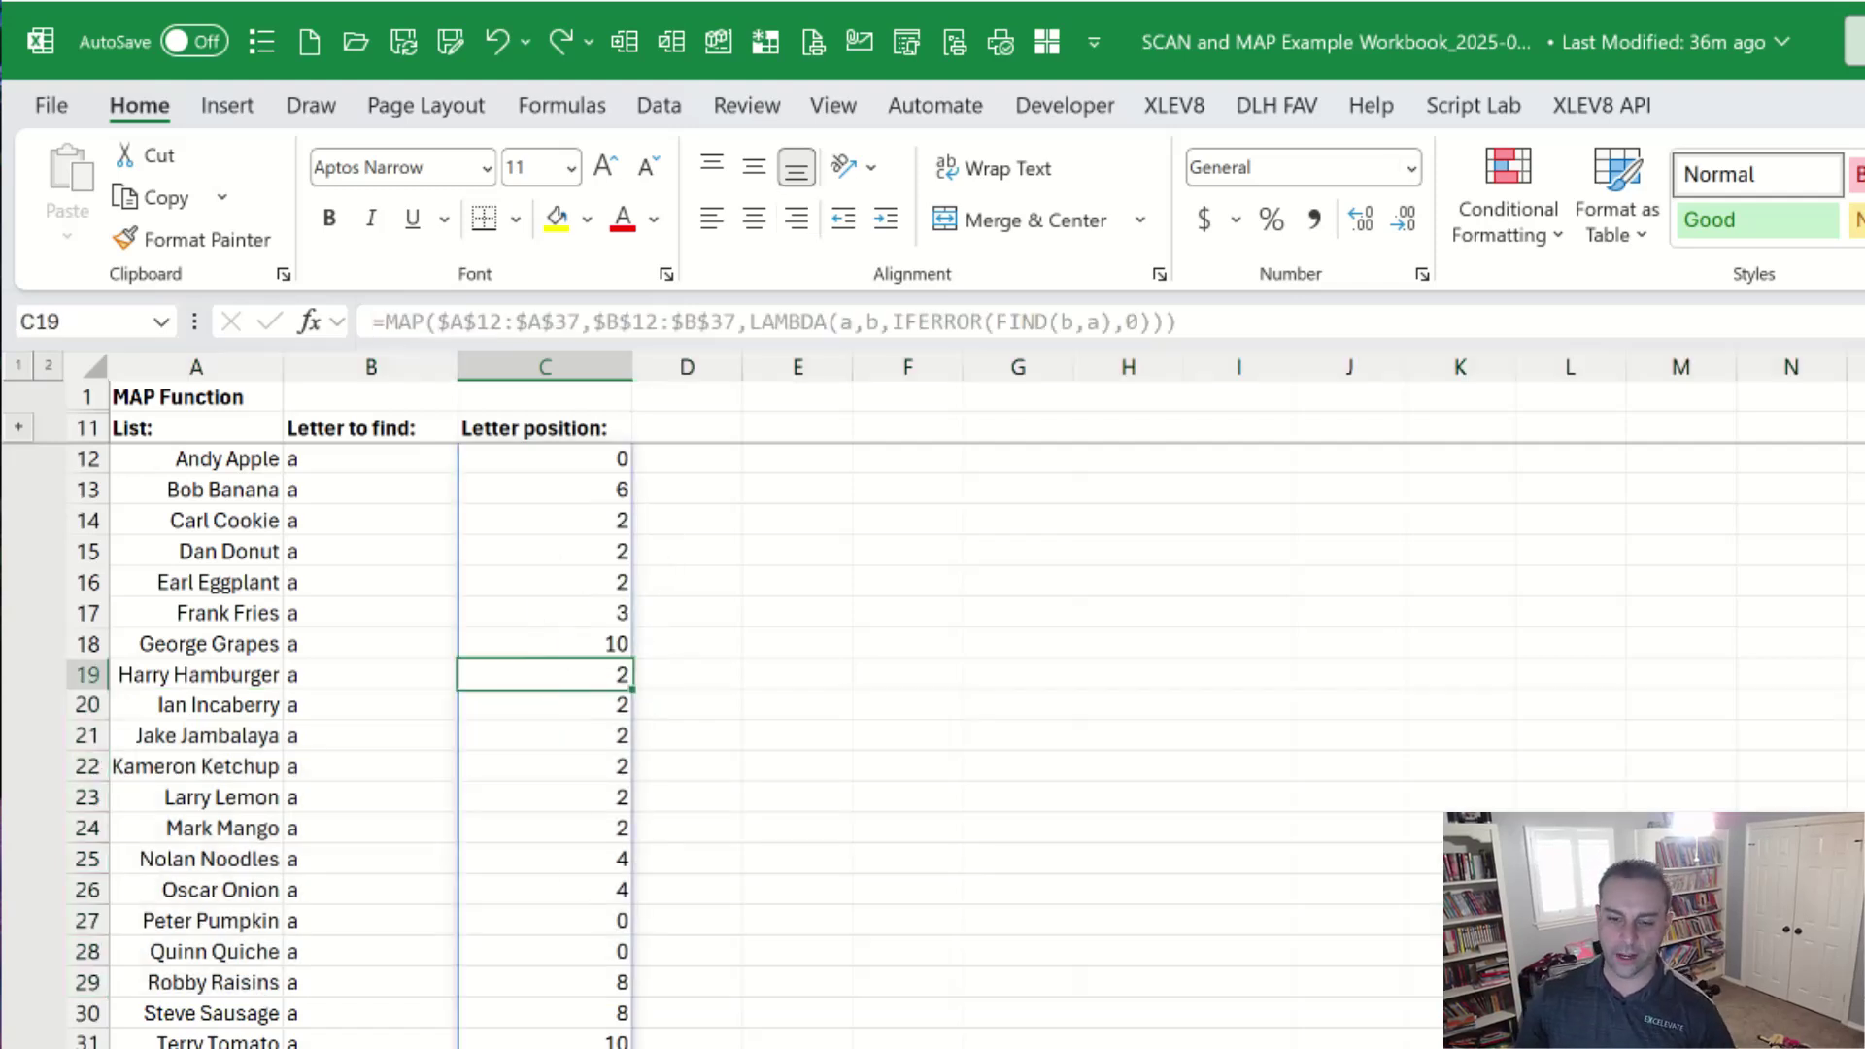
{"action": "left_click", "coordinate": [574, 456]}
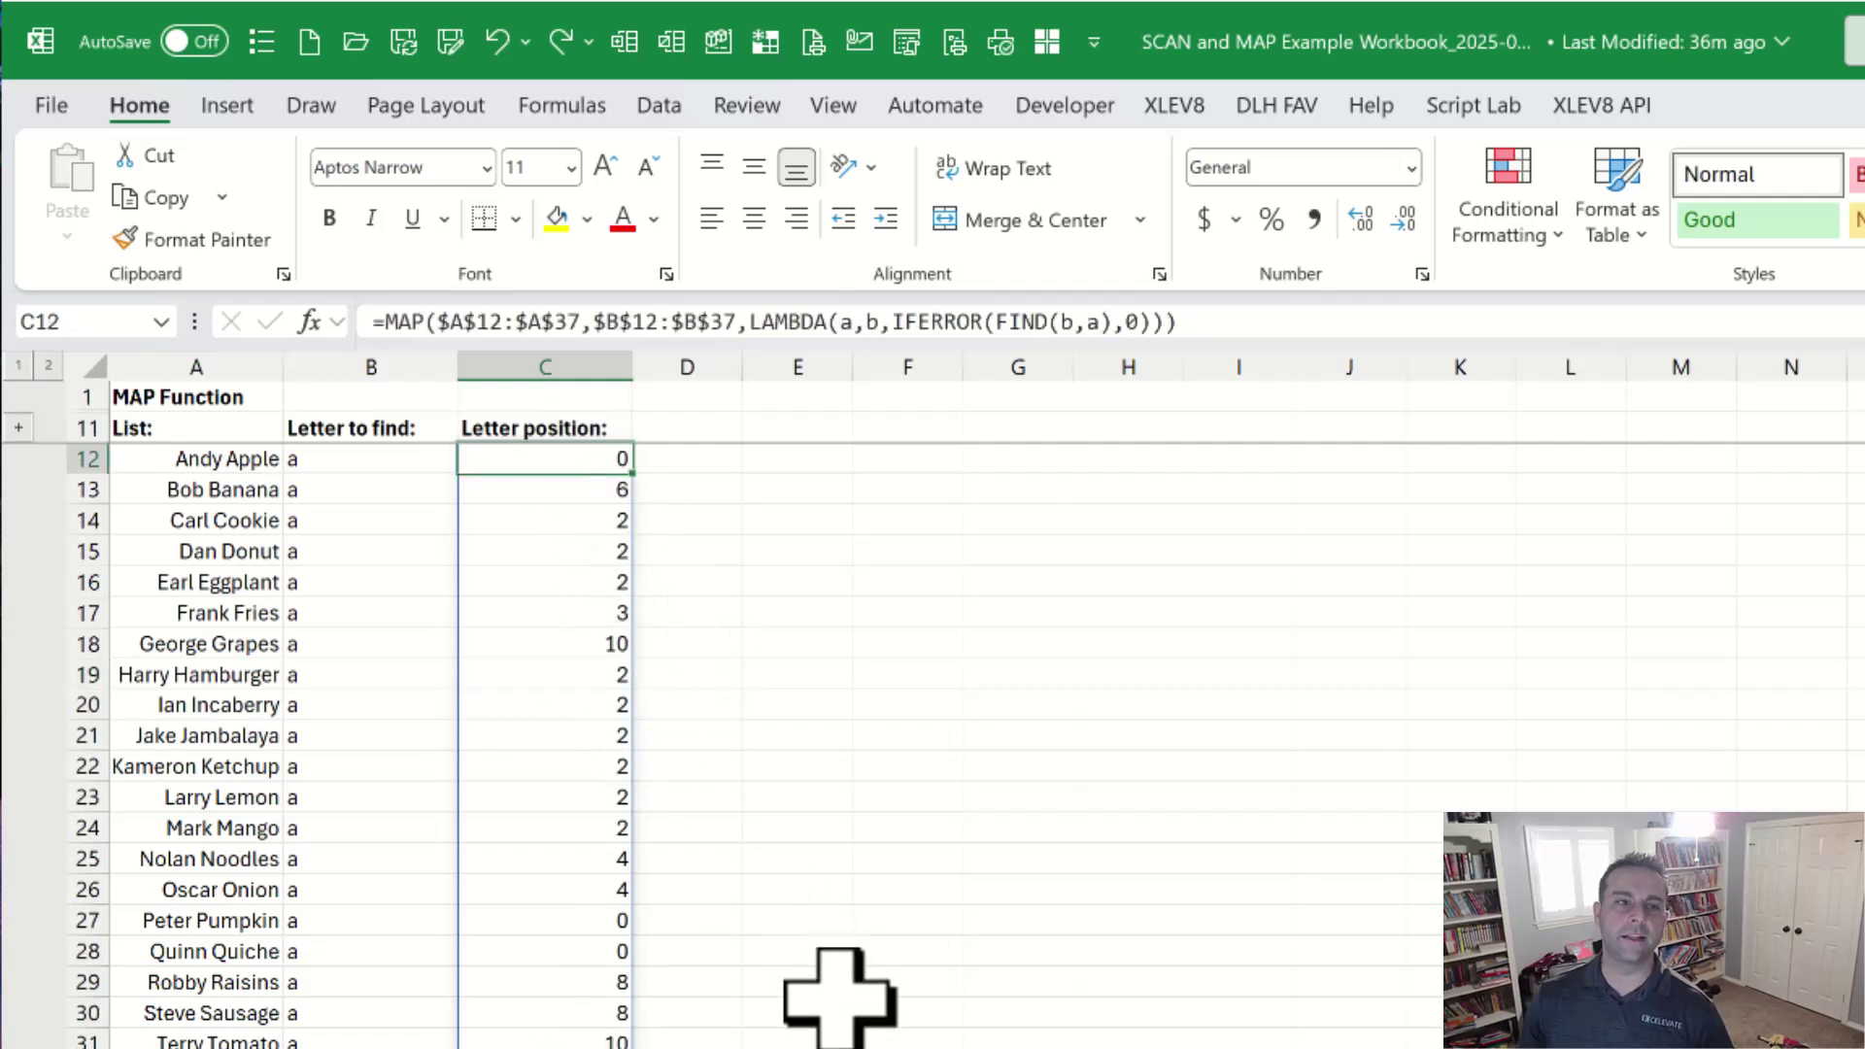